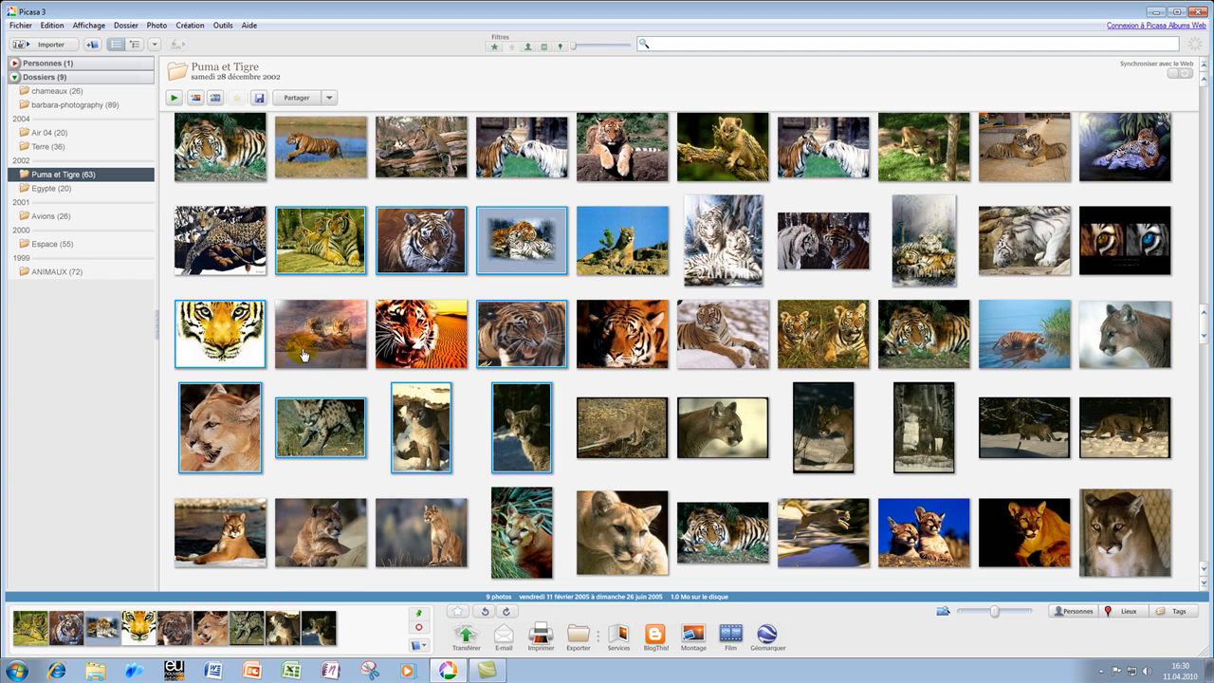
Add the big cat on logs and the two facing tigers to the selected photos, then start e-mailing them with Google Mail.
{"action": "left_click", "coordinate": [419, 133], "text": "ctrl"}
{"action": "left_click", "coordinate": [547, 163], "text": "ctrl"}
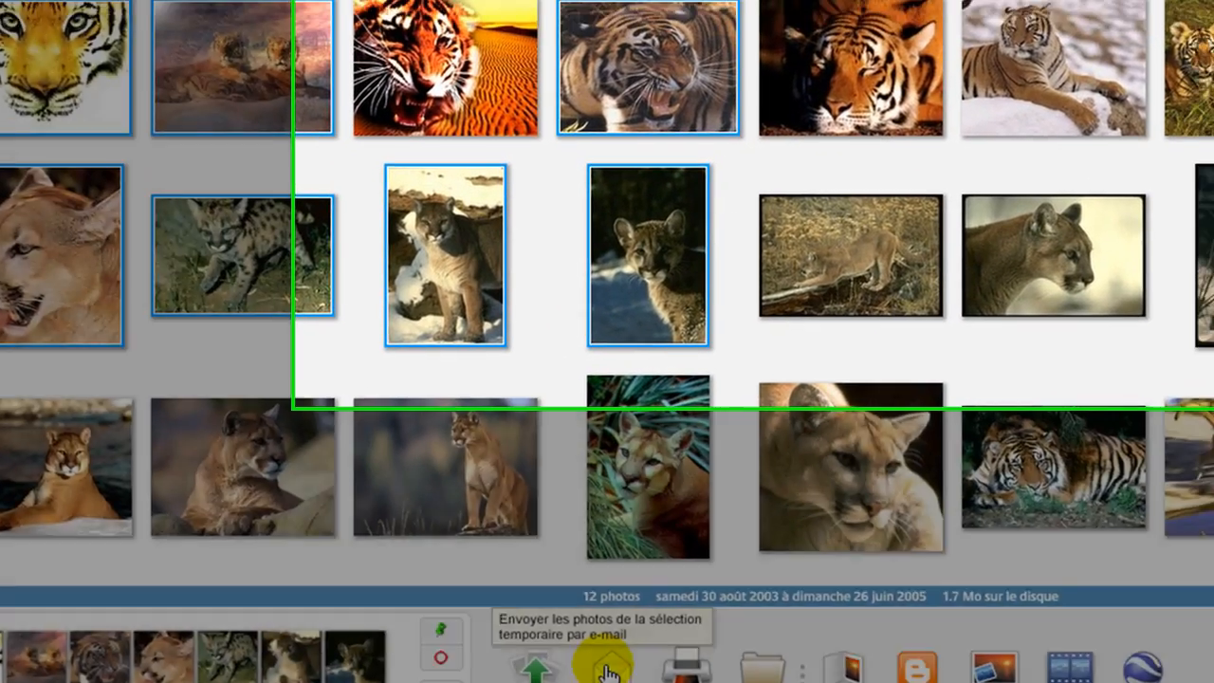
{"action": "left_click", "coordinate": [645, 643]}
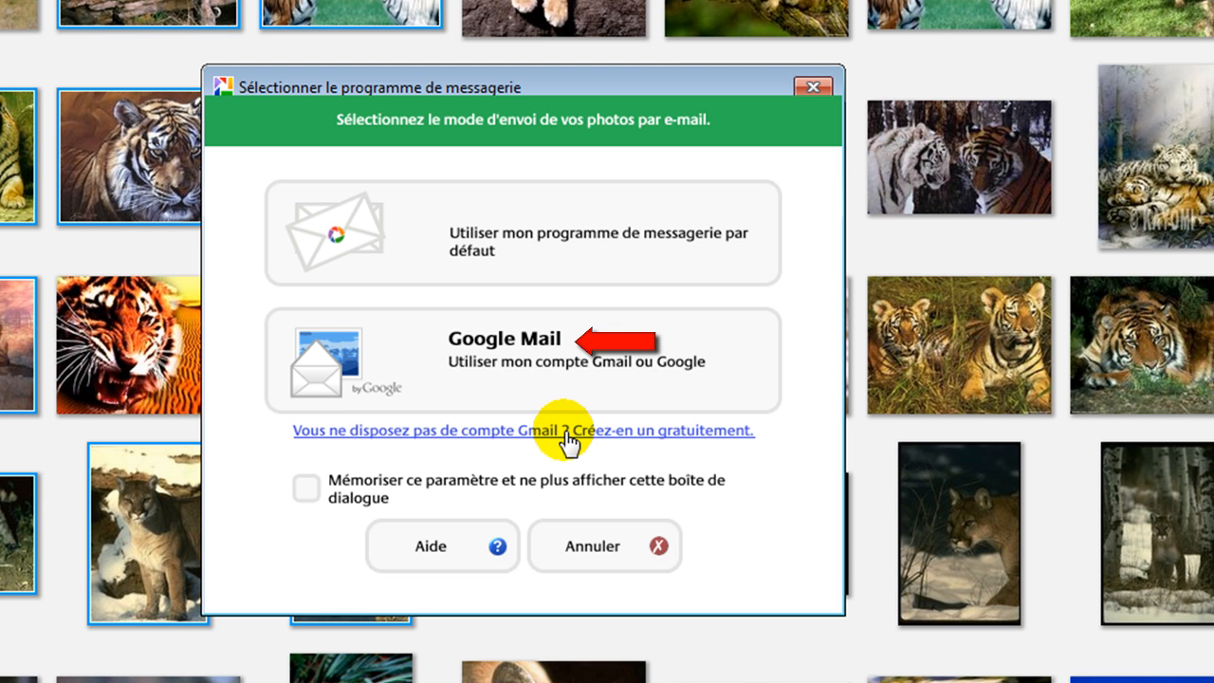
{"action": "left_click", "coordinate": [664, 370]}
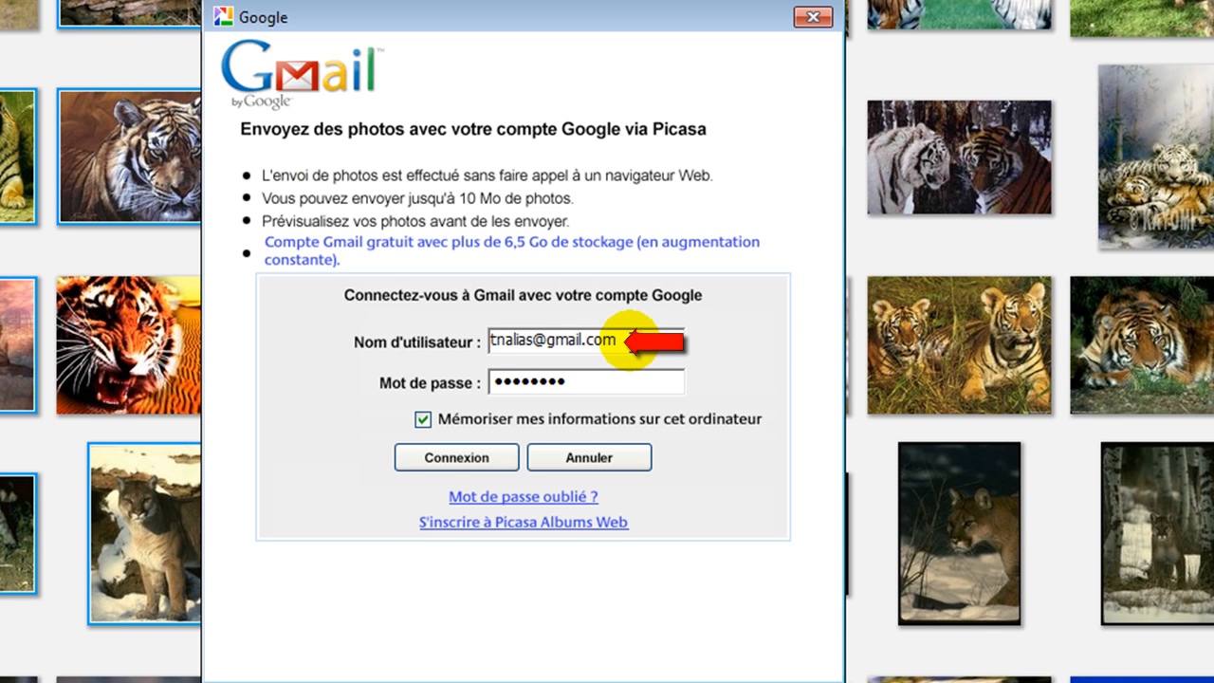
Sign in to Gmail with the stored Google account credentials, keeping the information remembered on this computer.
{"action": "left_click_drag", "start_coordinate": [620, 341], "coordinate": [474, 339]}
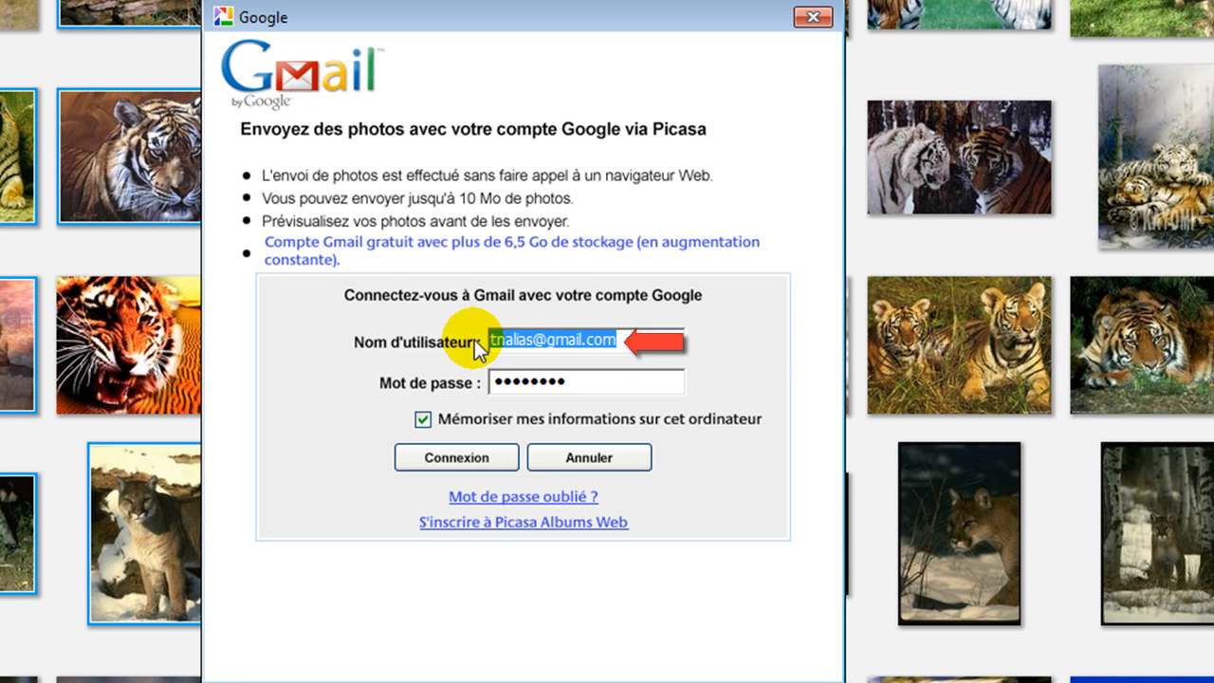
{"action": "left_click_drag", "start_coordinate": [659, 382], "coordinate": [473, 388]}
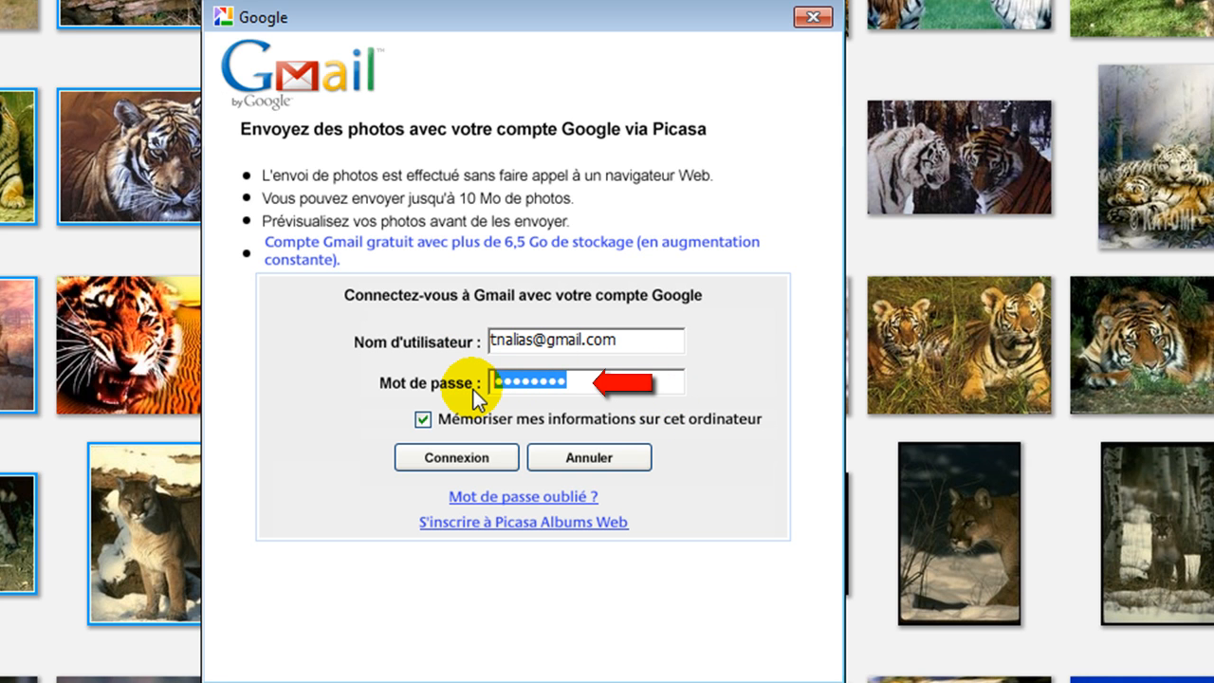
{"action": "left_click", "coordinate": [546, 355]}
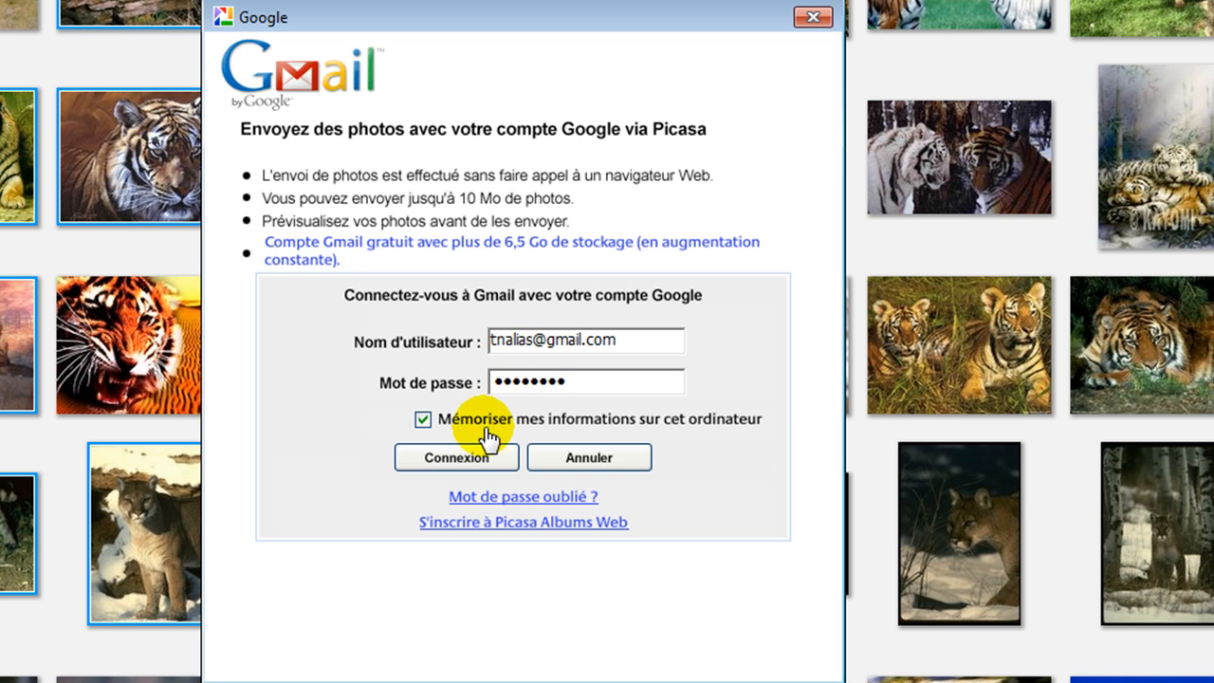
{"action": "left_click", "coordinate": [465, 459]}
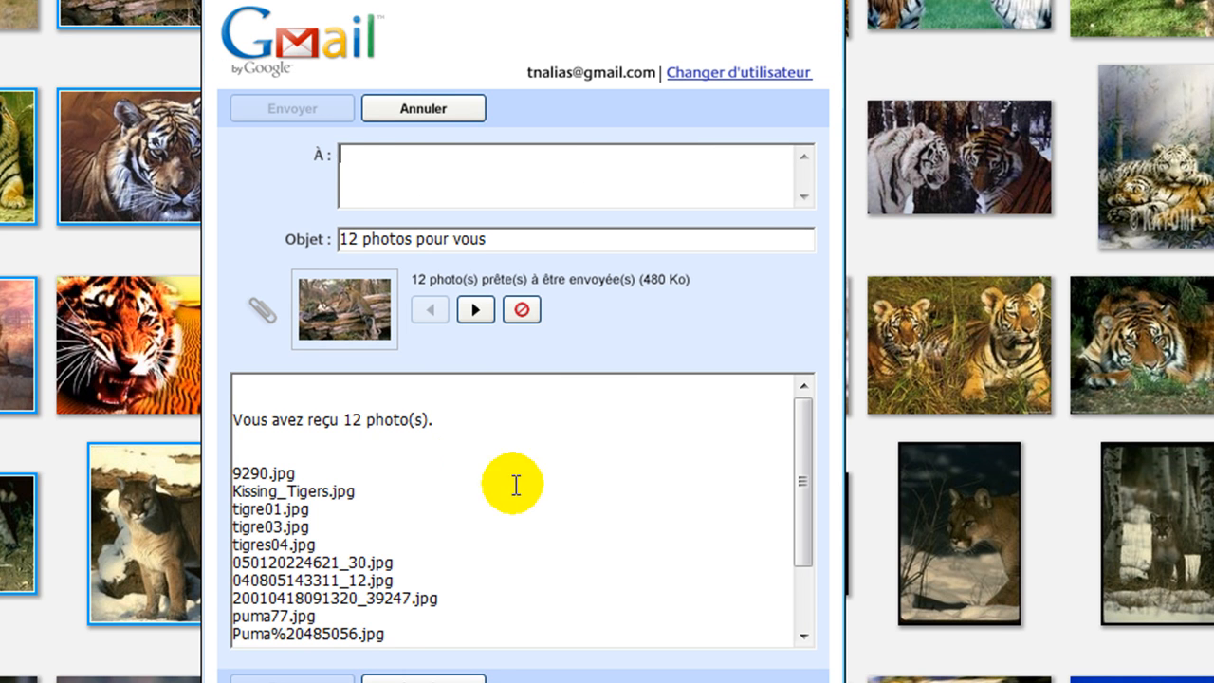
Address the photo e-mail to two suggested contacts: the account's own Gmail address and a second contact's Gmail address.
{"action": "left_click", "coordinate": [675, 187]}
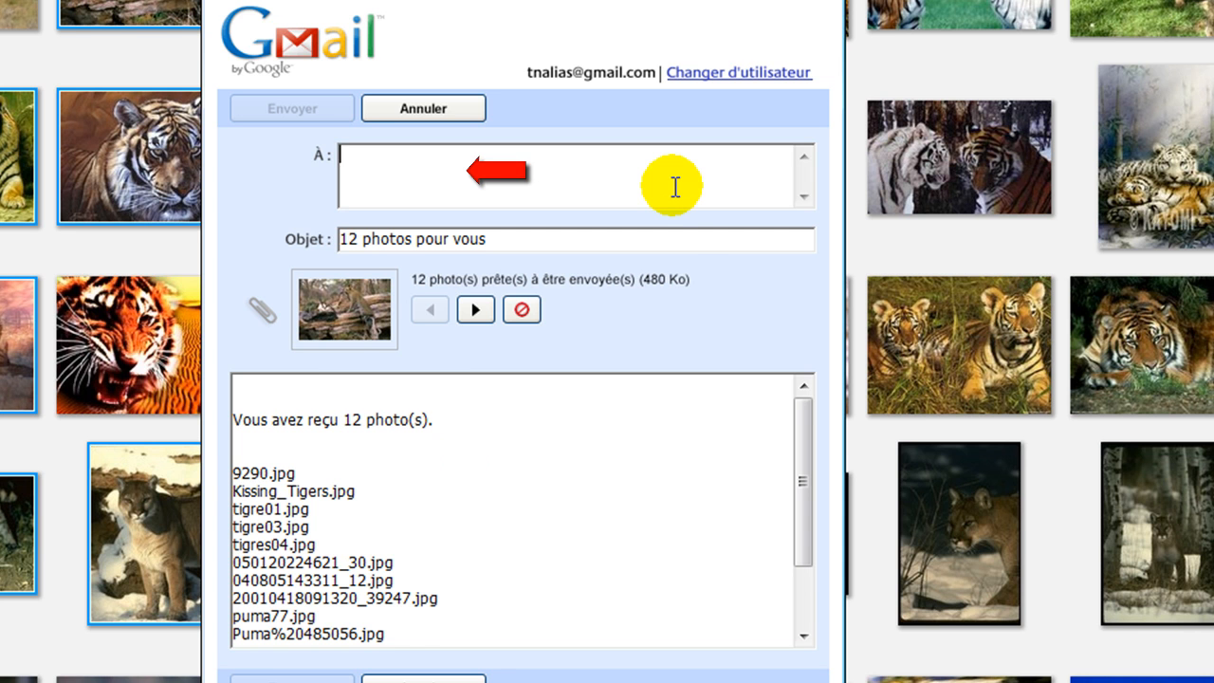
{"action": "type", "text": "tnalias"}
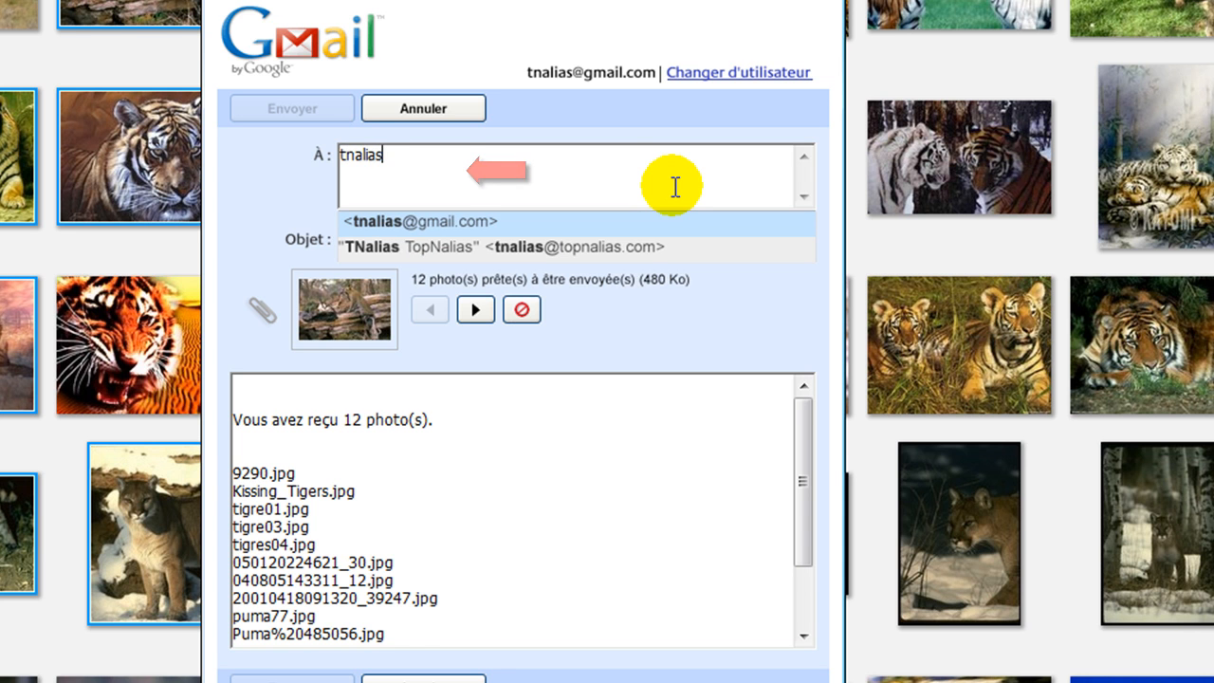
{"action": "left_click", "coordinate": [618, 217]}
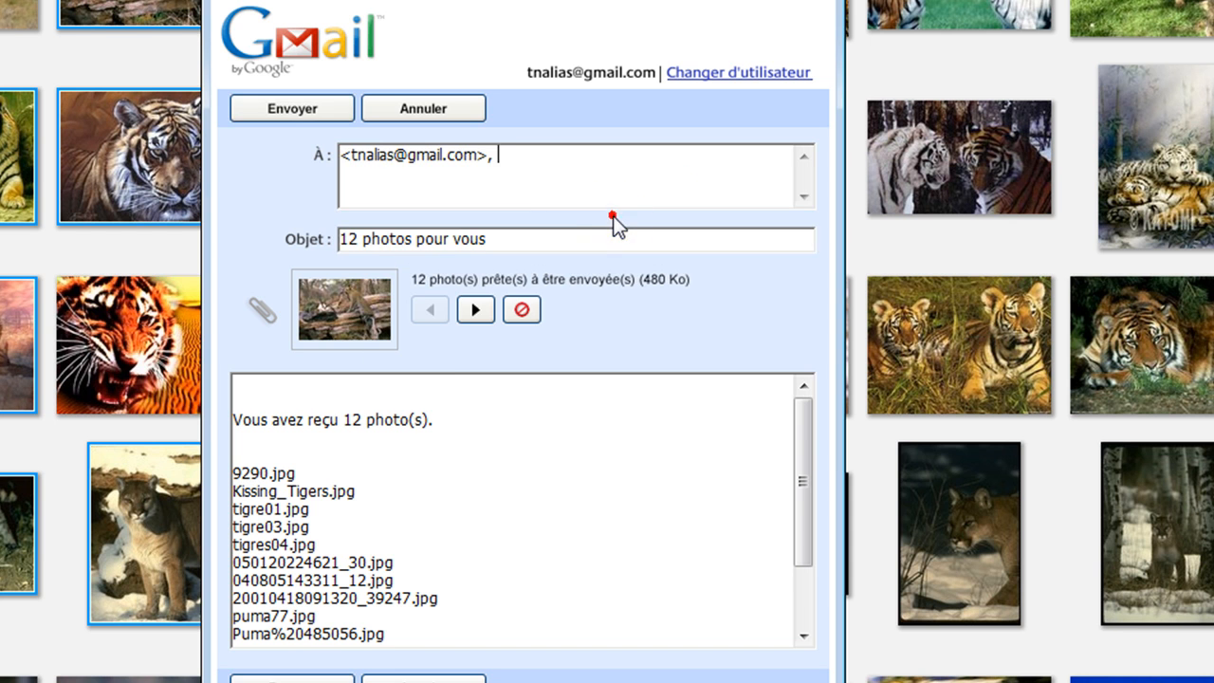
{"action": "type", "text": "bar"}
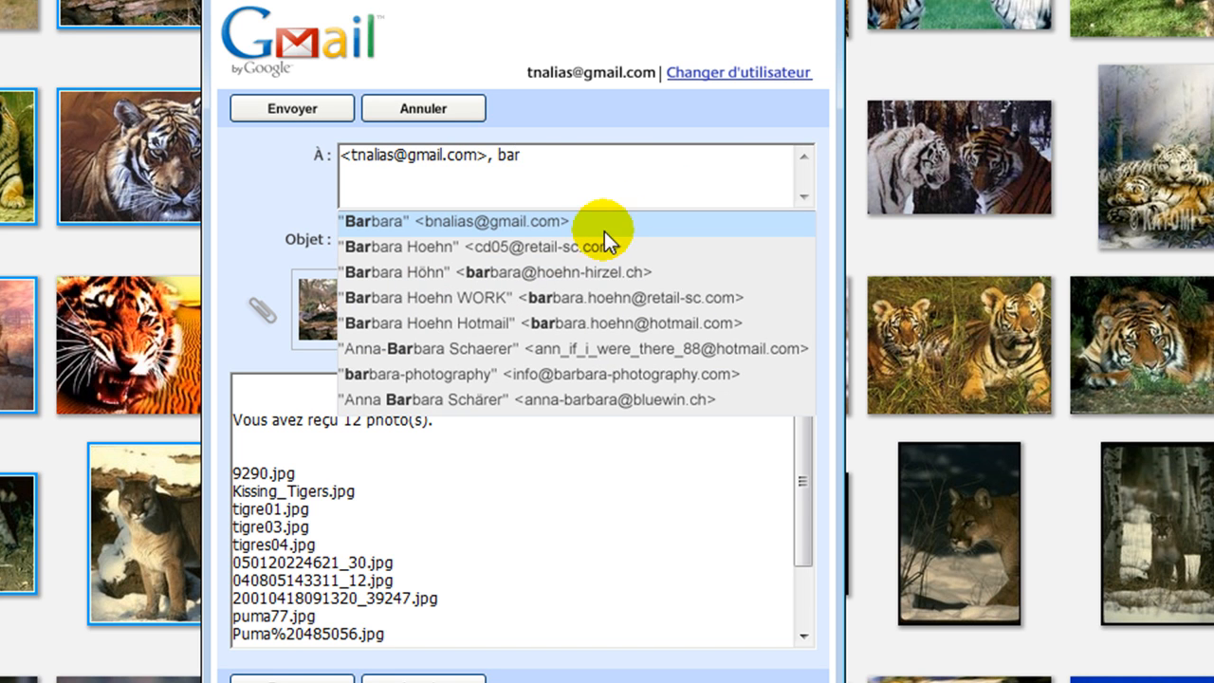
{"action": "left_click", "coordinate": [594, 219]}
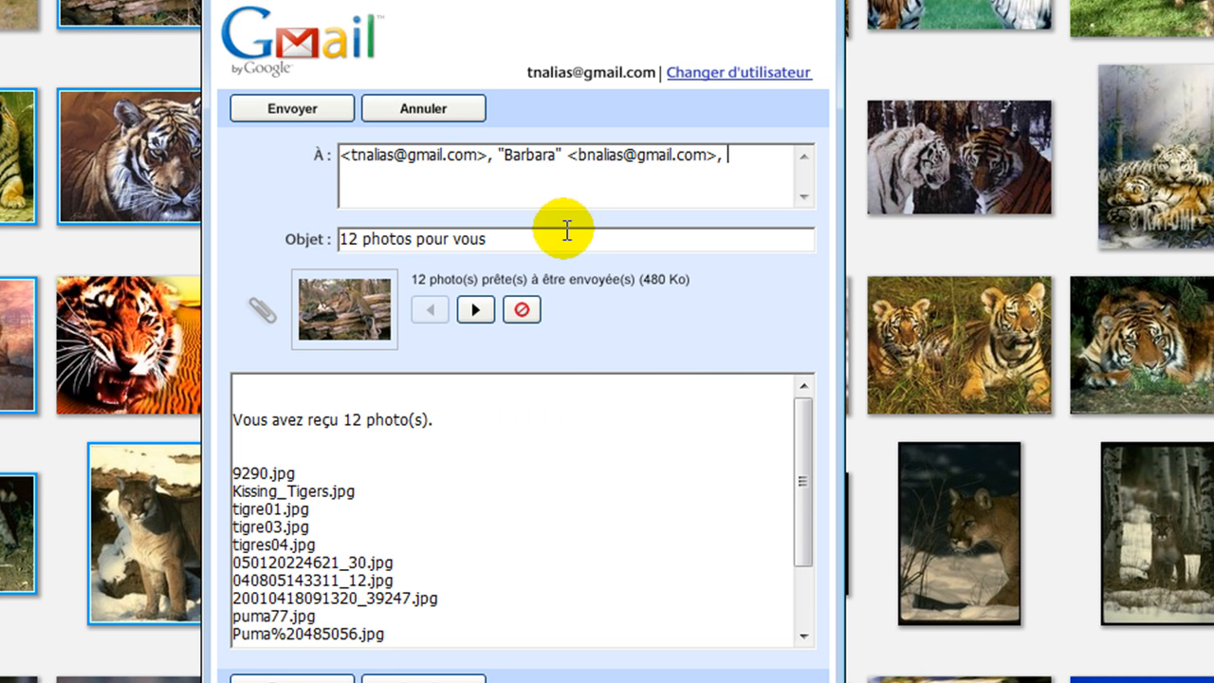
Replace the e-mail's default subject with "Souvenirs".
{"action": "left_click", "coordinate": [531, 239]}
{"action": "left_click_drag", "start_coordinate": [528, 239], "coordinate": [260, 224]}
{"action": "type", "text": "Souvenirs"}
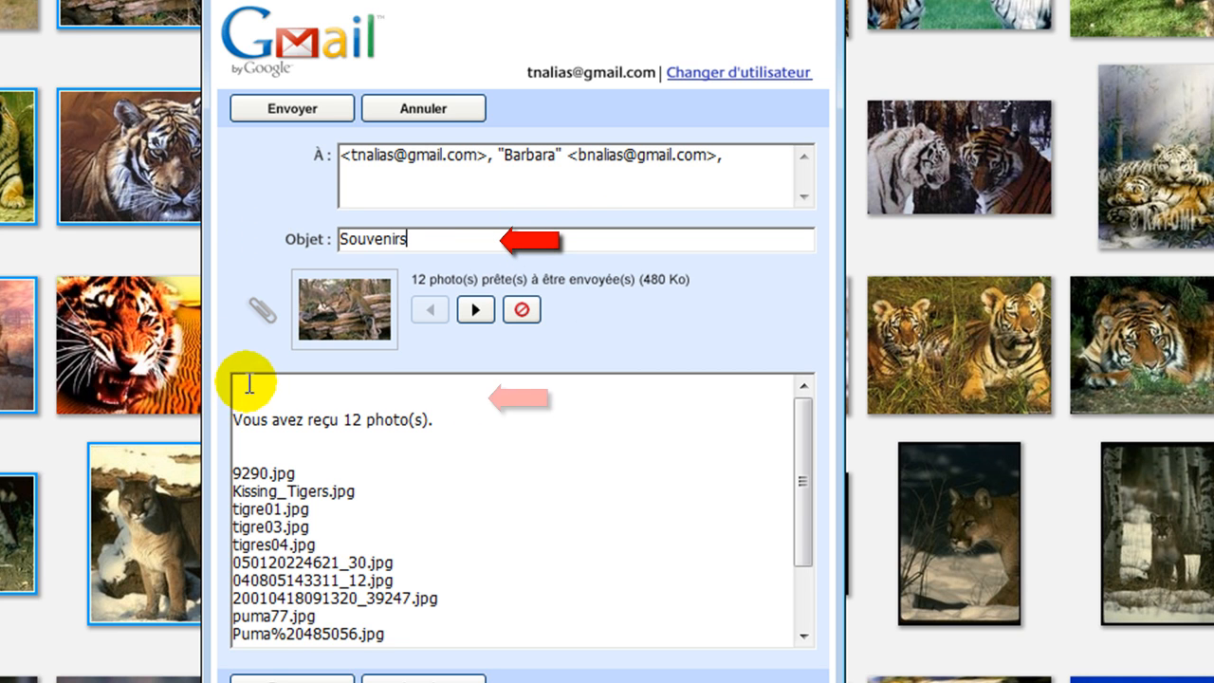
Write "Bonjour,", "Voici des photos de mon week-end." and "a+" as separate paragraphs above the default message text, and send the e-mail.
{"action": "type", "text": "Bonjour,"}
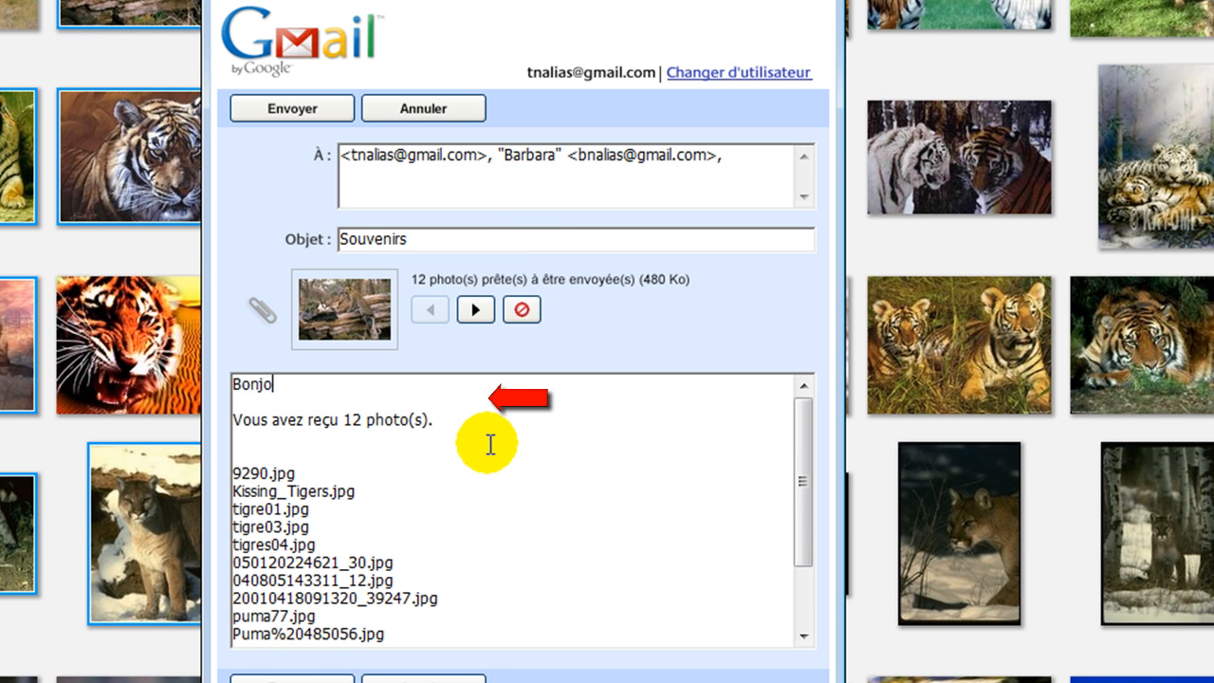
{"action": "key", "text": "Return"}
{"action": "key", "text": "Return"}
{"action": "type", "text": "Voici des p"}
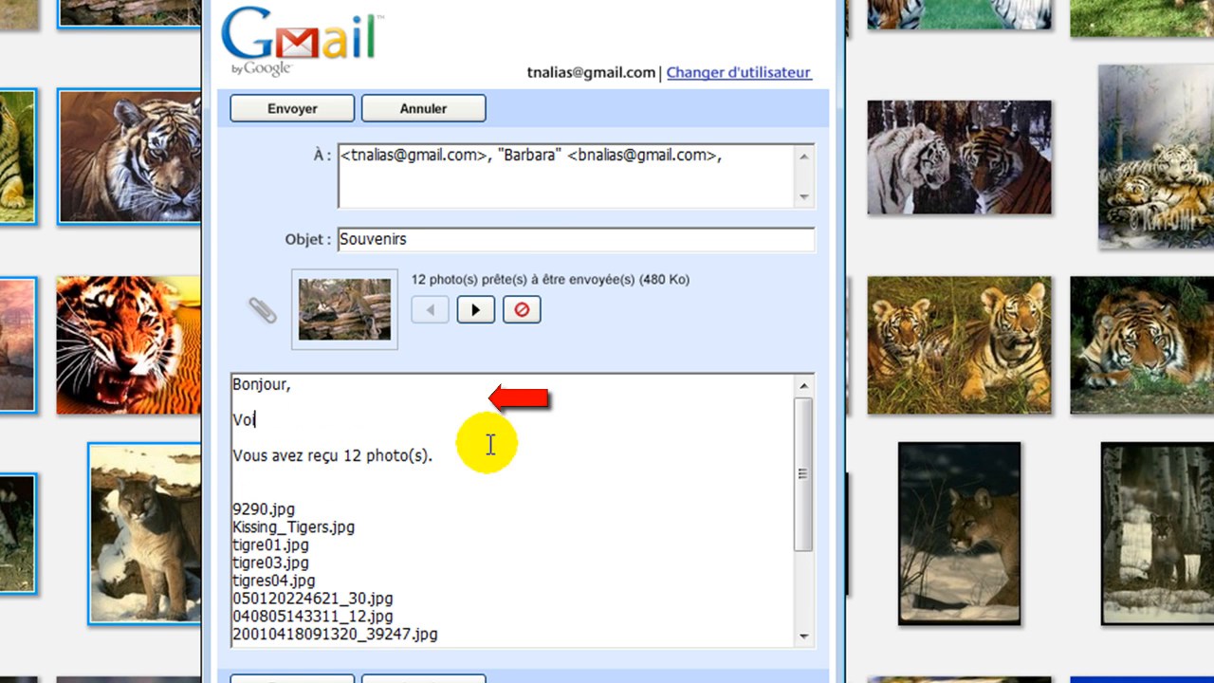
{"action": "type", "text": "hotos de mon wee"}
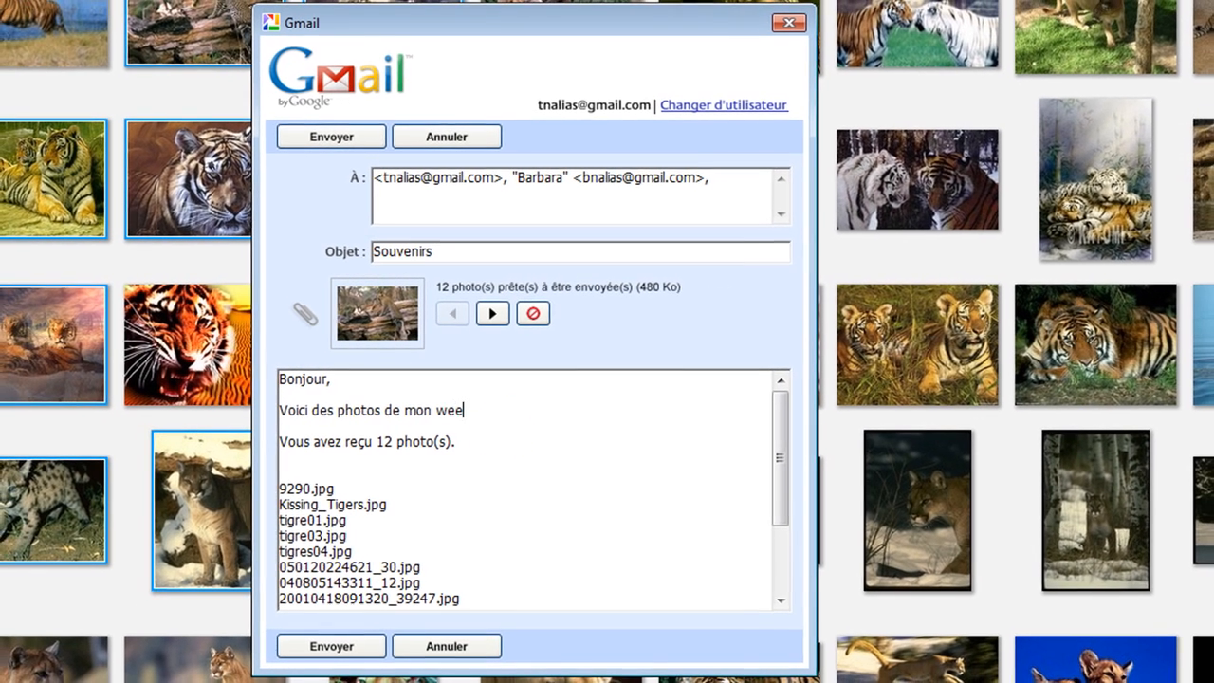
{"action": "type", "text": "k-end."}
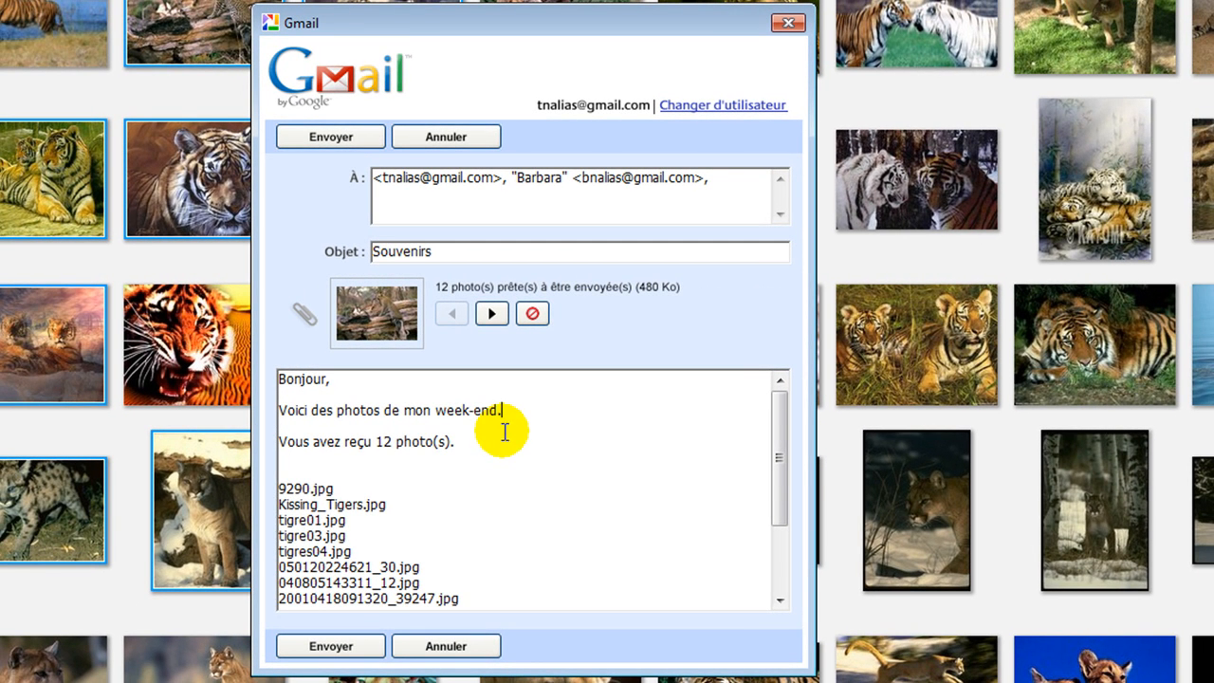
{"action": "key", "text": "Return"}
{"action": "key", "text": "Return"}
{"action": "type", "text": "a+"}
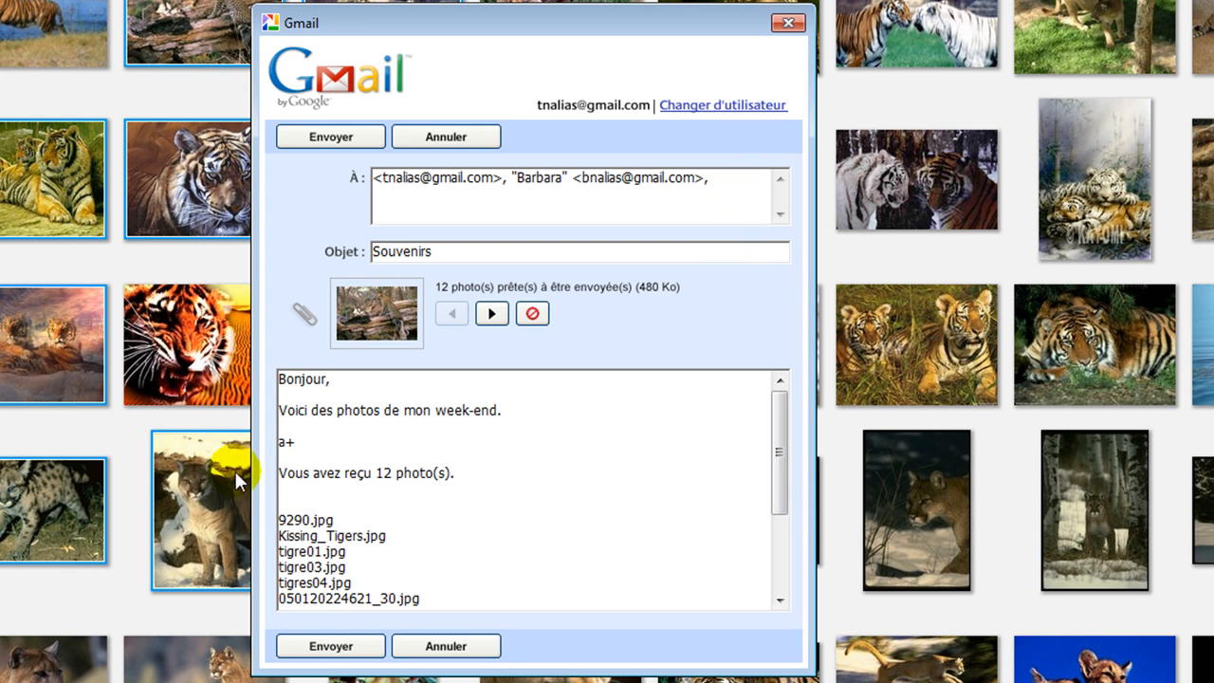
{"action": "left_click", "coordinate": [327, 645]}
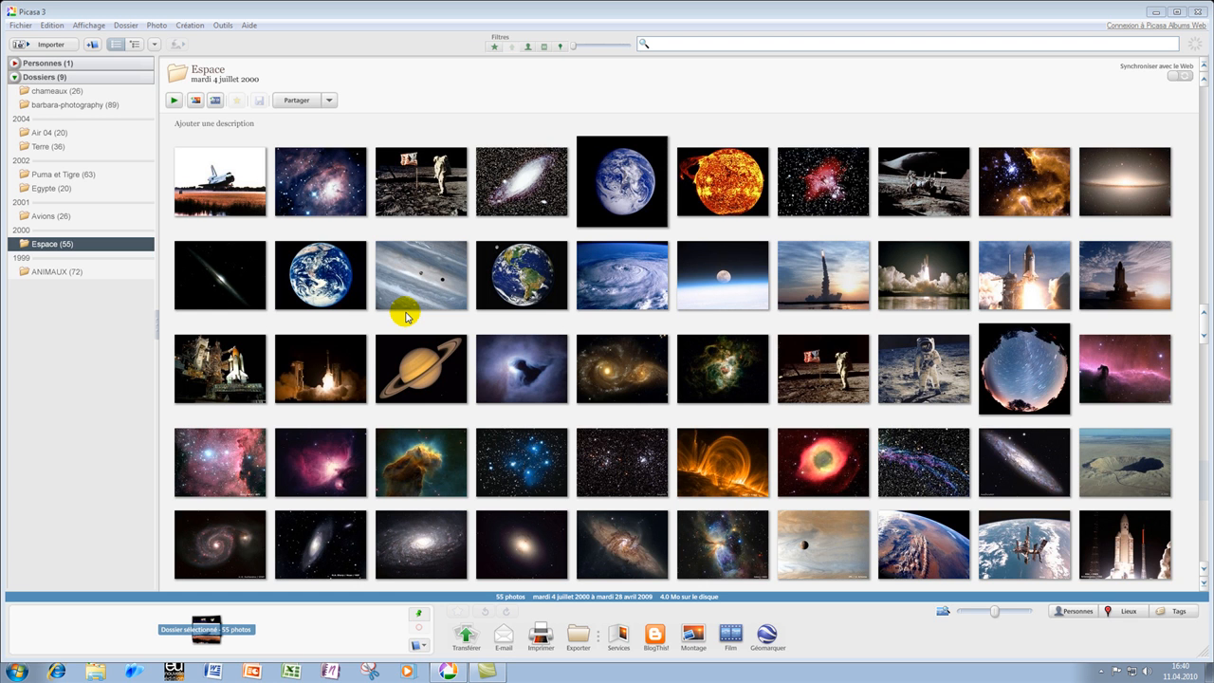
Select all the photos in the Espace folder.
{"action": "left_click", "coordinate": [434, 210]}
{"action": "scroll", "coordinate": [481, 334], "scroll_direction": "down", "scroll_amount": 3}
{"action": "scroll", "coordinate": [481, 334], "scroll_direction": "up", "scroll_amount": 3}
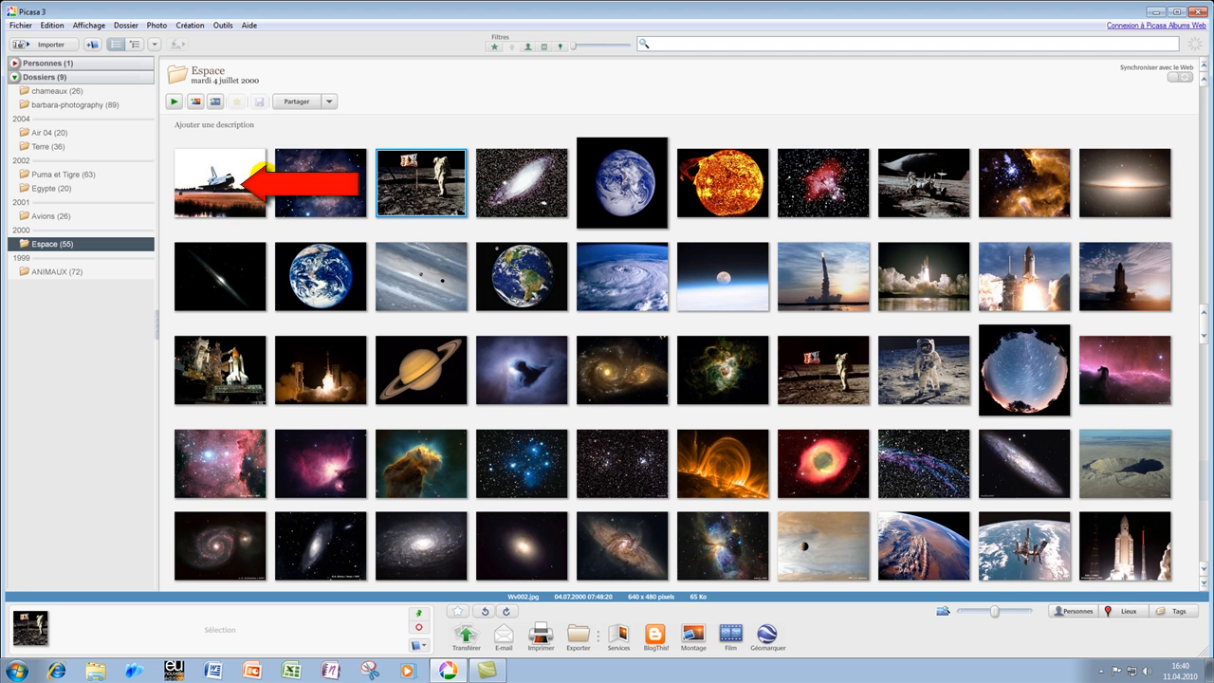
{"action": "left_click", "coordinate": [237, 186]}
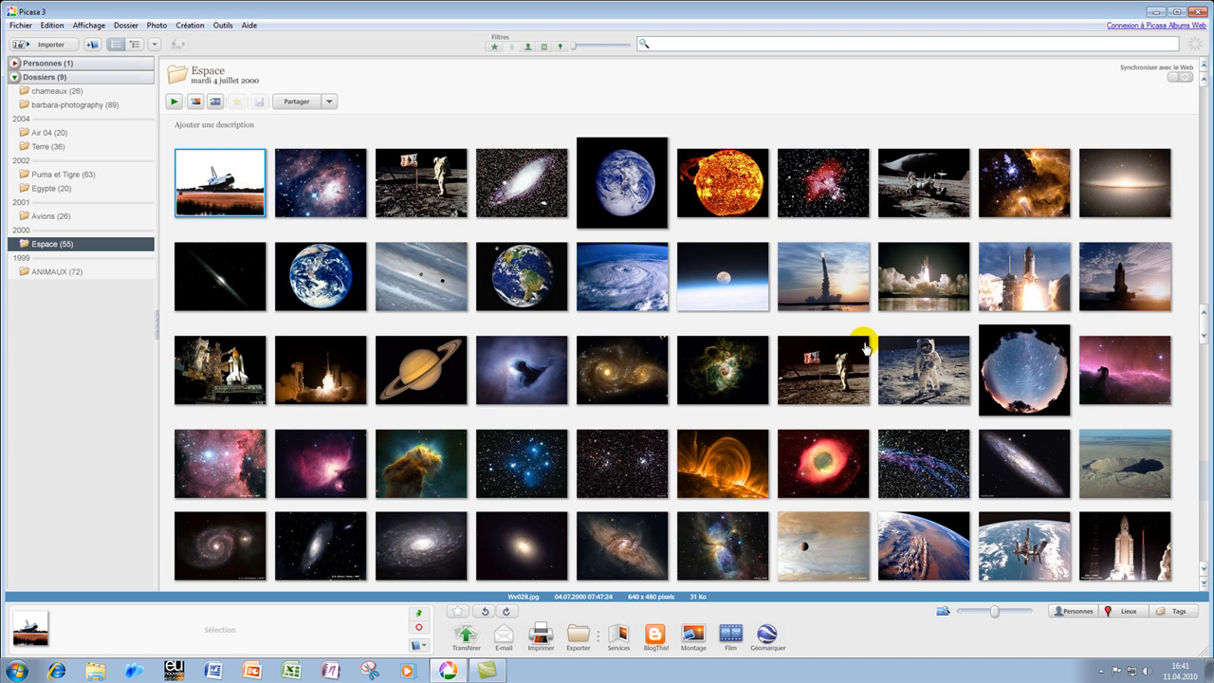
{"action": "scroll", "coordinate": [864, 349], "scroll_direction": "down", "scroll_amount": 2}
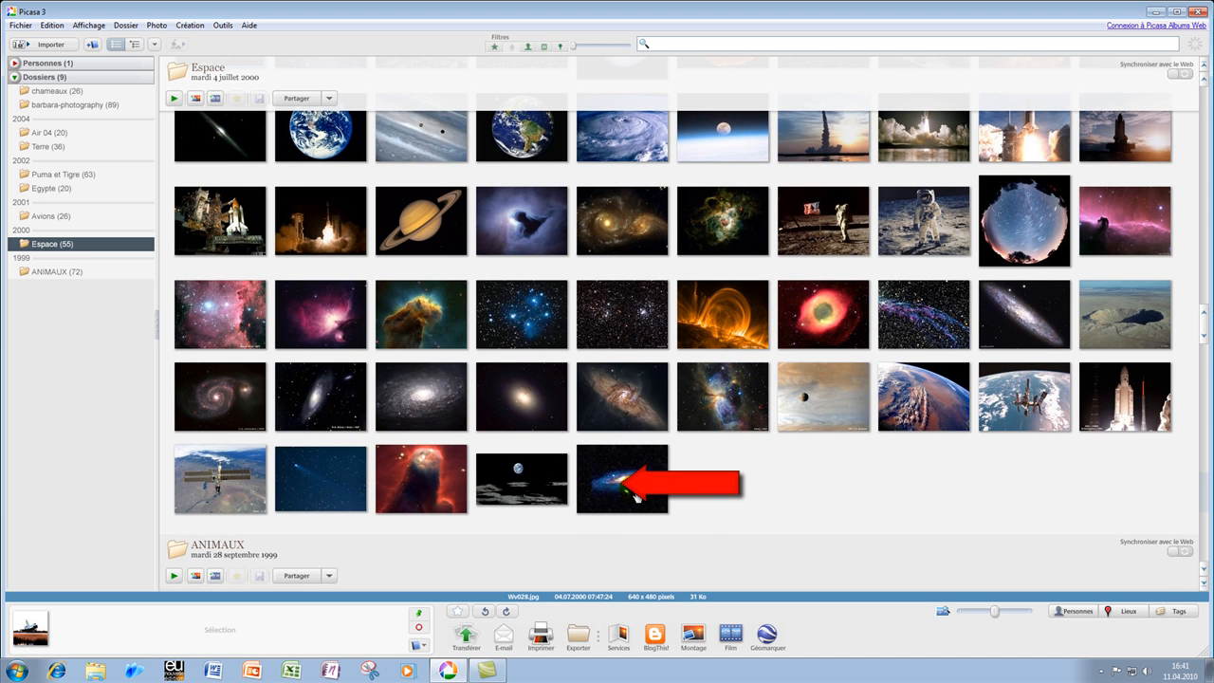
{"action": "key", "text": "ctrl+a"}
{"action": "scroll", "coordinate": [635, 493], "scroll_direction": "up", "scroll_amount": 1}
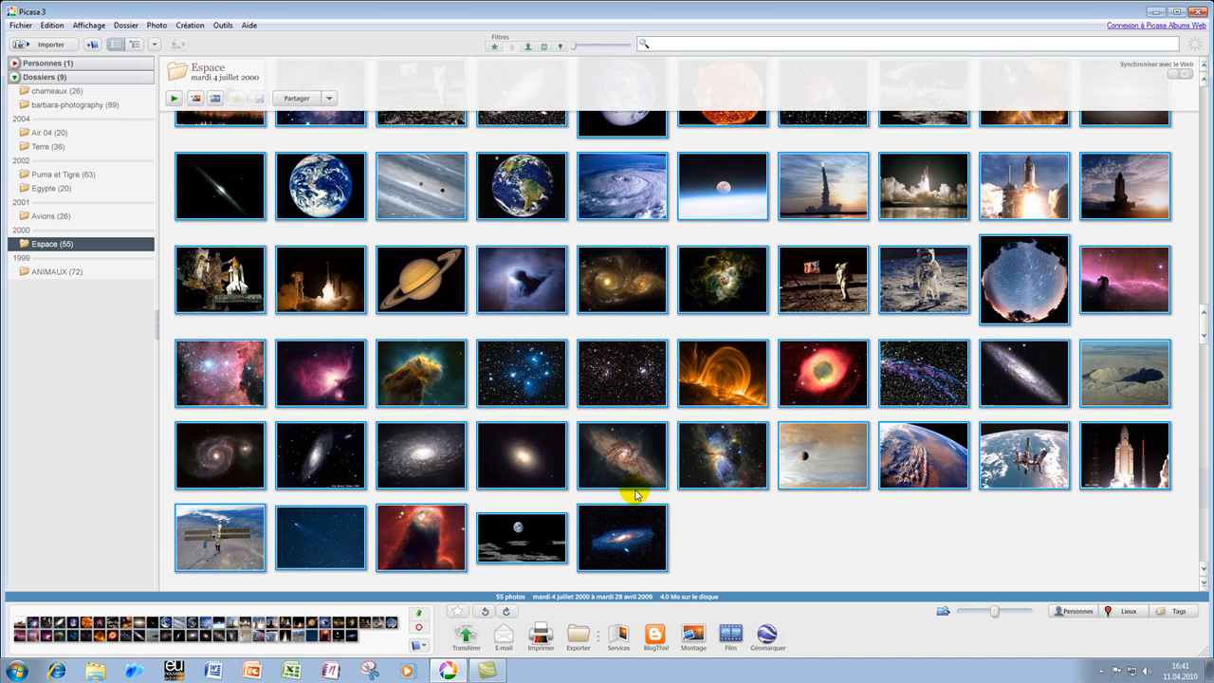
{"action": "scroll", "coordinate": [635, 493], "scroll_direction": "up", "scroll_amount": 2}
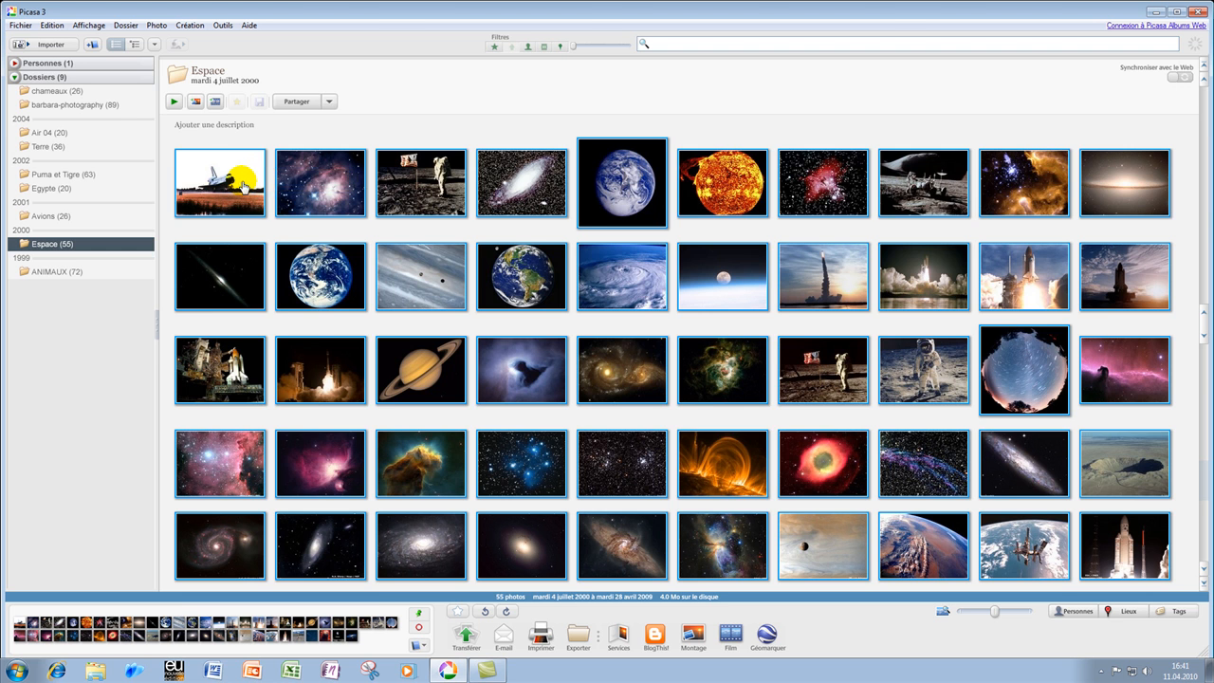
Start sharing the Espace folder online and sign in to Picasa Albums Web with the stored Google account.
{"action": "scroll", "coordinate": [243, 187], "scroll_direction": "down", "scroll_amount": 1}
{"action": "scroll", "coordinate": [669, 412], "scroll_direction": "down", "scroll_amount": 1}
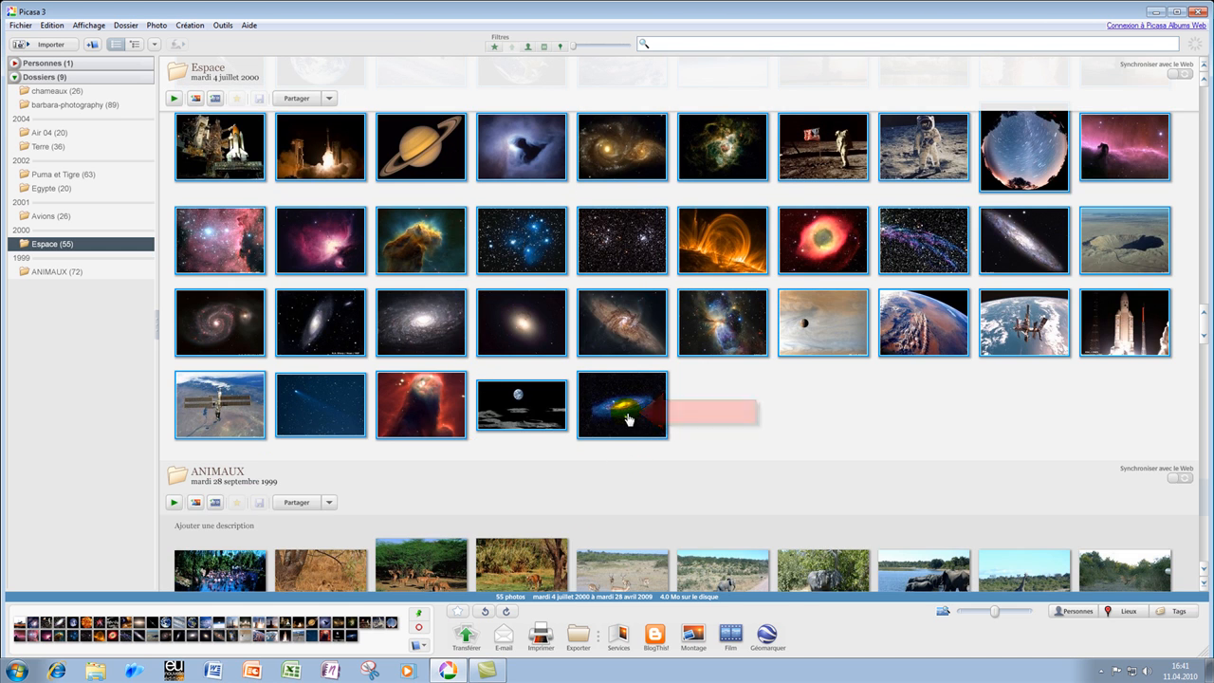
{"action": "scroll", "coordinate": [628, 418], "scroll_direction": "up", "scroll_amount": 1}
{"action": "scroll", "coordinate": [628, 418], "scroll_direction": "up", "scroll_amount": 1}
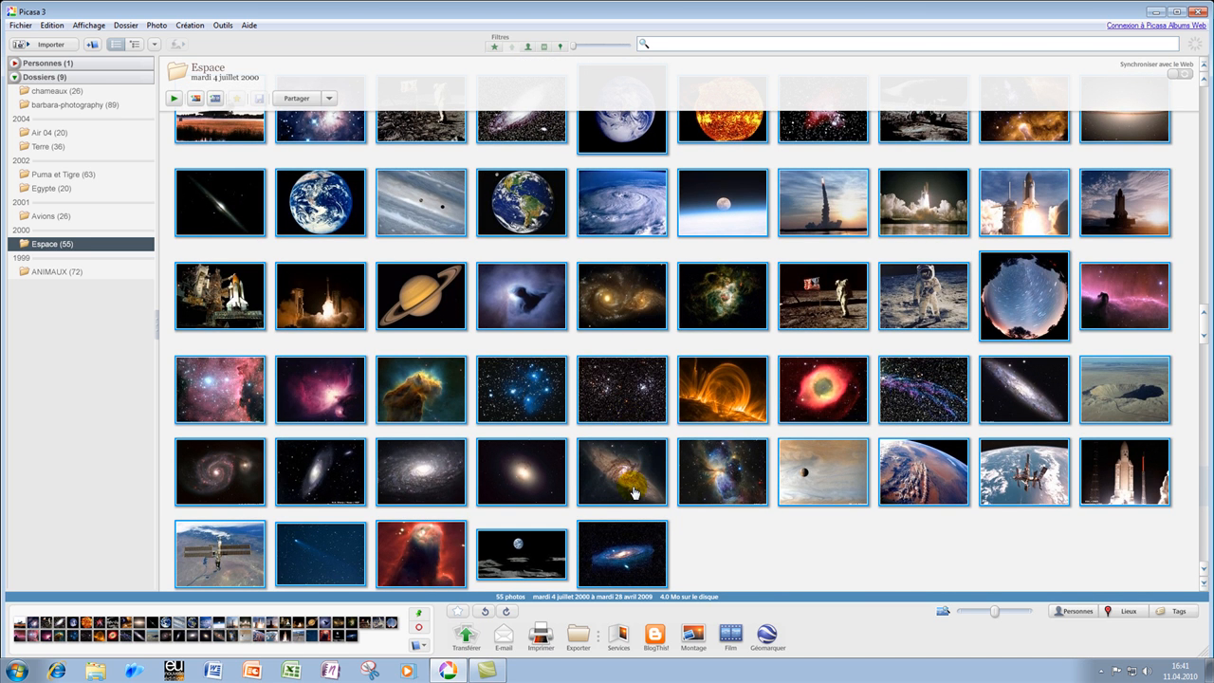
{"action": "scroll", "coordinate": [633, 497], "scroll_direction": "up", "scroll_amount": 2}
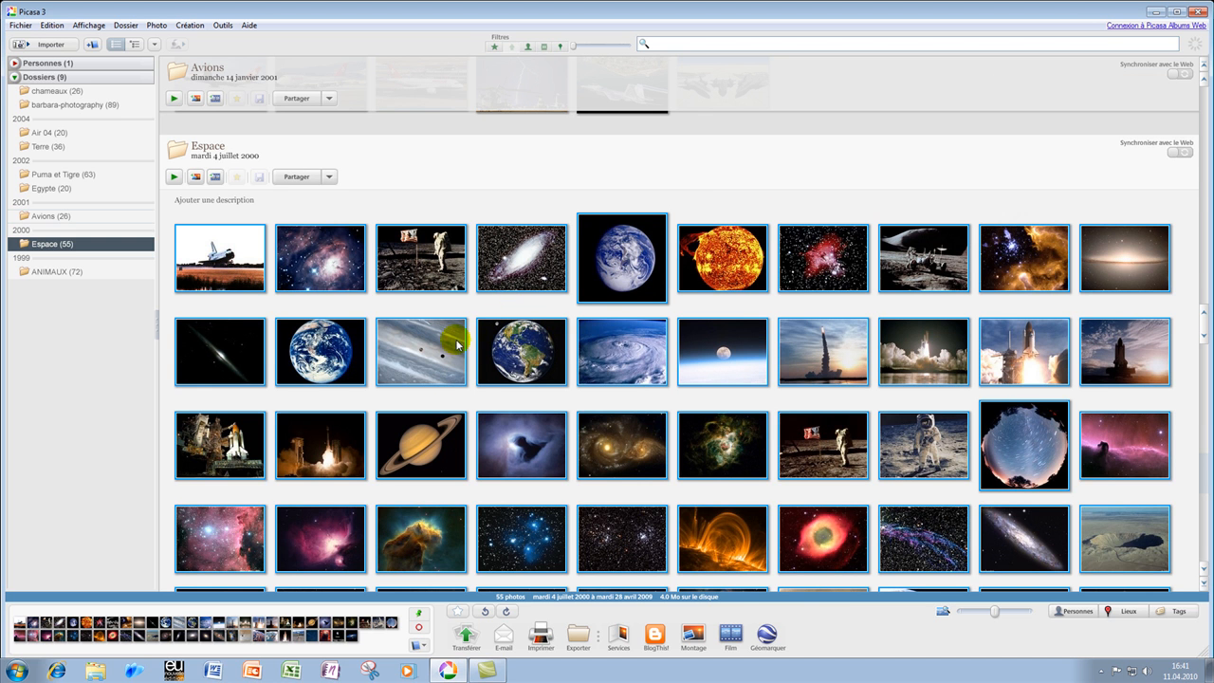
{"action": "scroll", "coordinate": [768, 331], "scroll_direction": "down", "scroll_amount": 3}
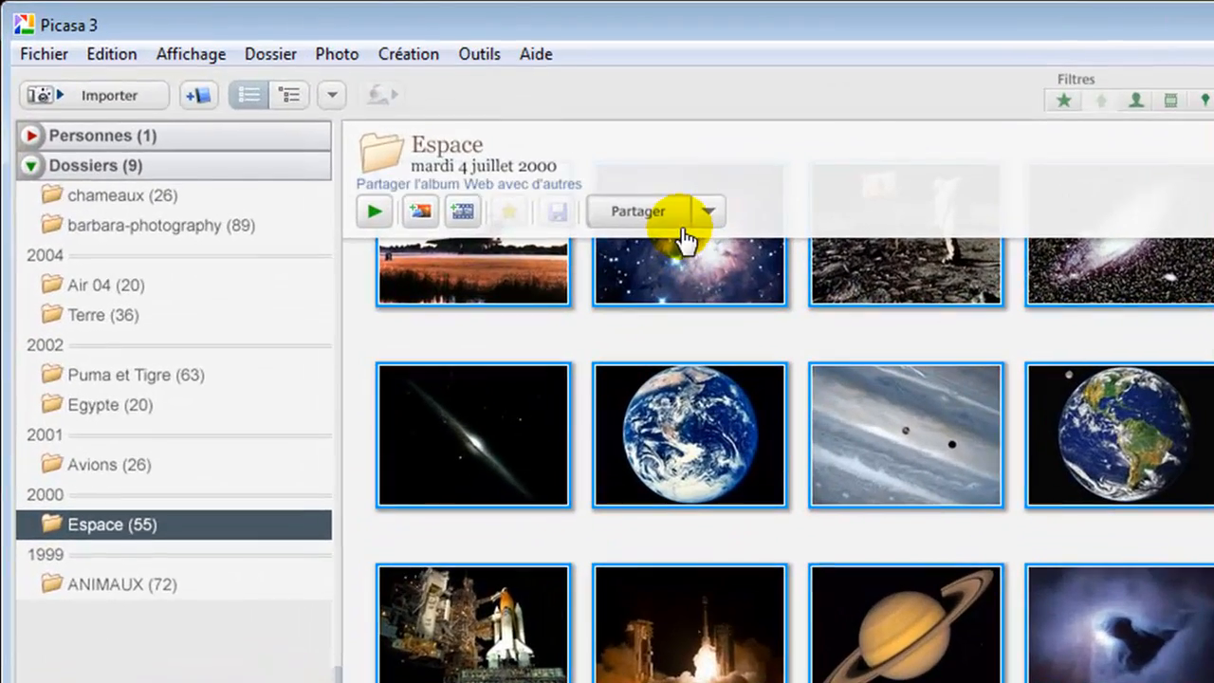
{"action": "left_click", "coordinate": [470, 152]}
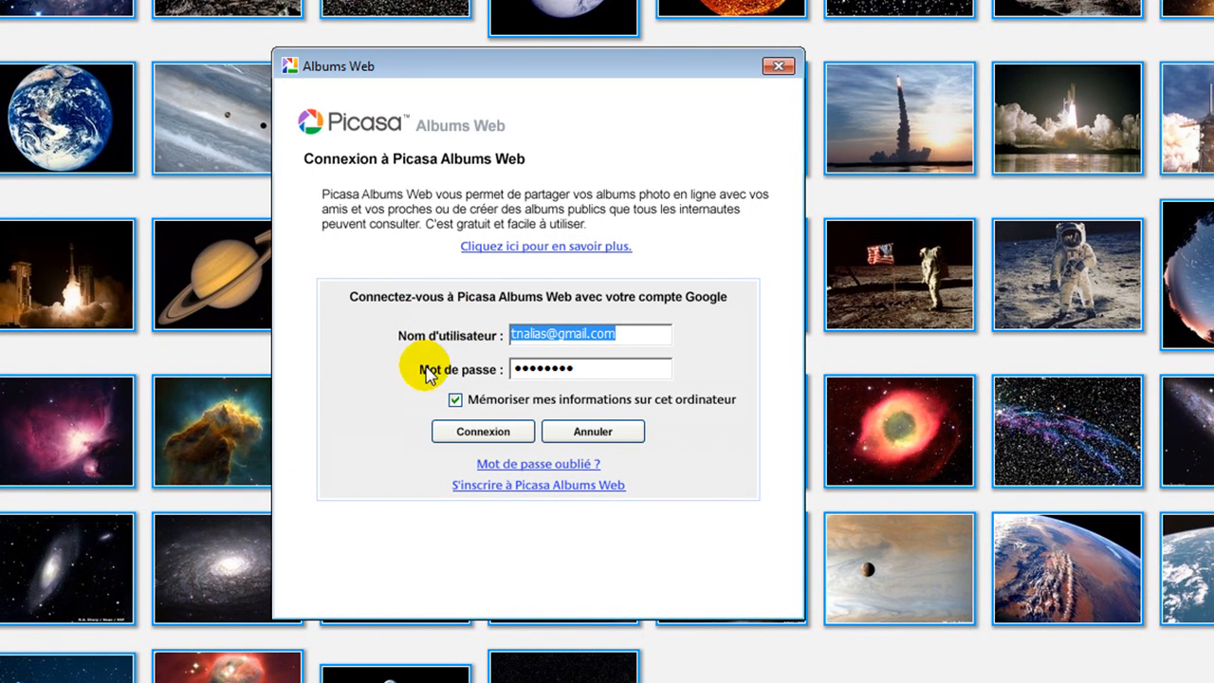
{"action": "left_click", "coordinate": [496, 432]}
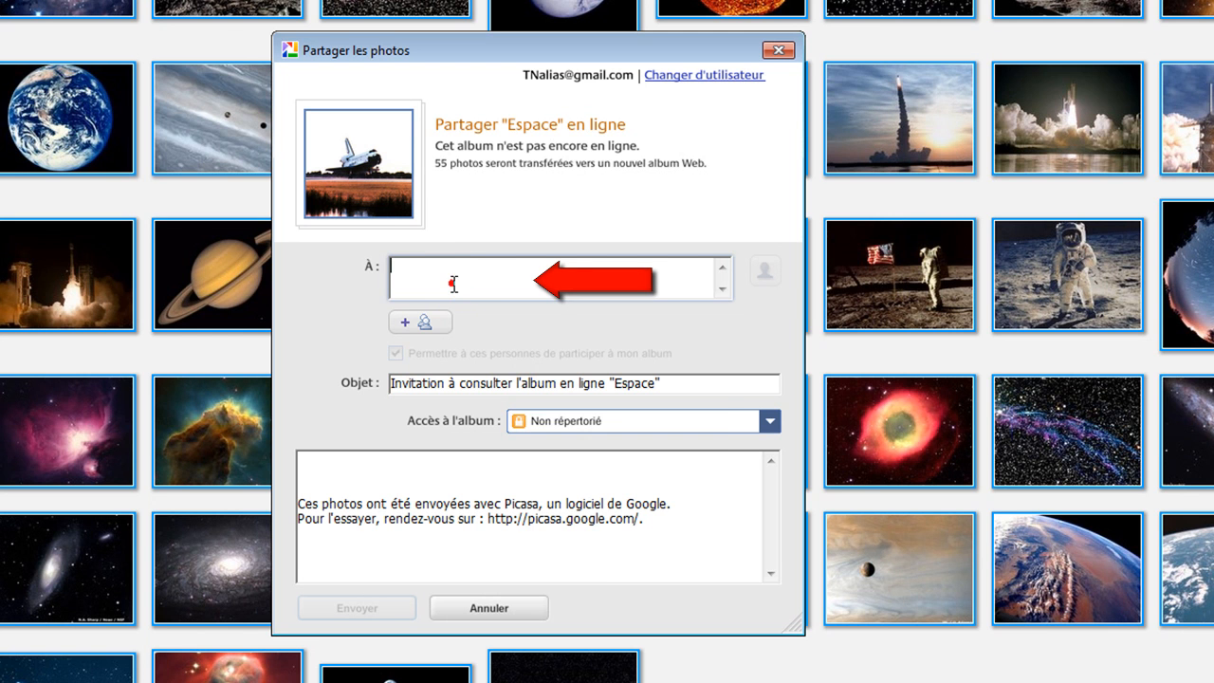
Address the album invitation to two suggested contacts: the account's own Gmail address and a second contact's Hotmail address.
{"action": "type", "text": "tn"}
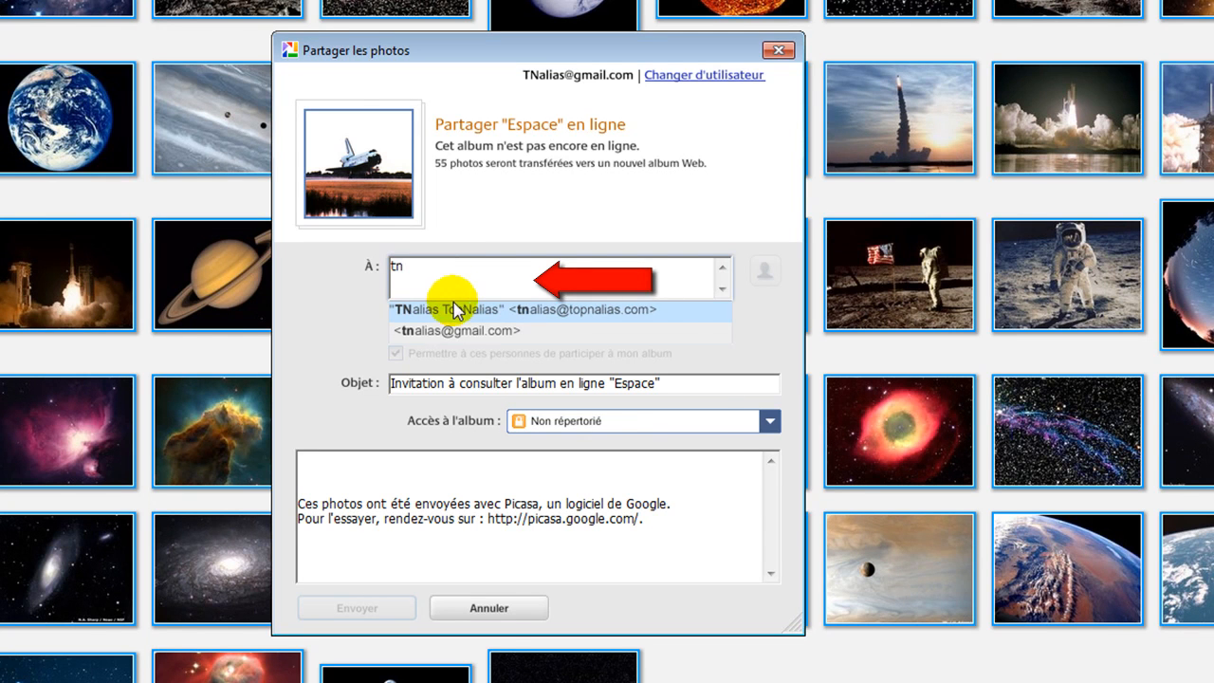
{"action": "left_click", "coordinate": [455, 327]}
{"action": "type", "text": "bar"}
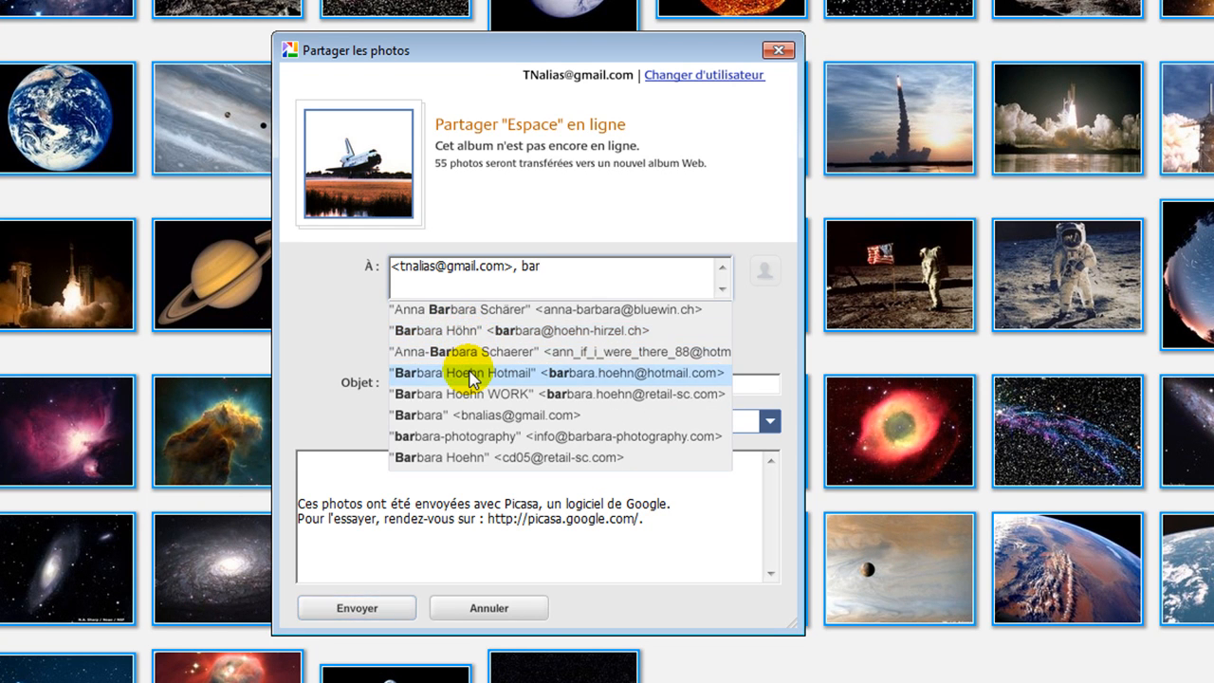
{"action": "left_click", "coordinate": [472, 372]}
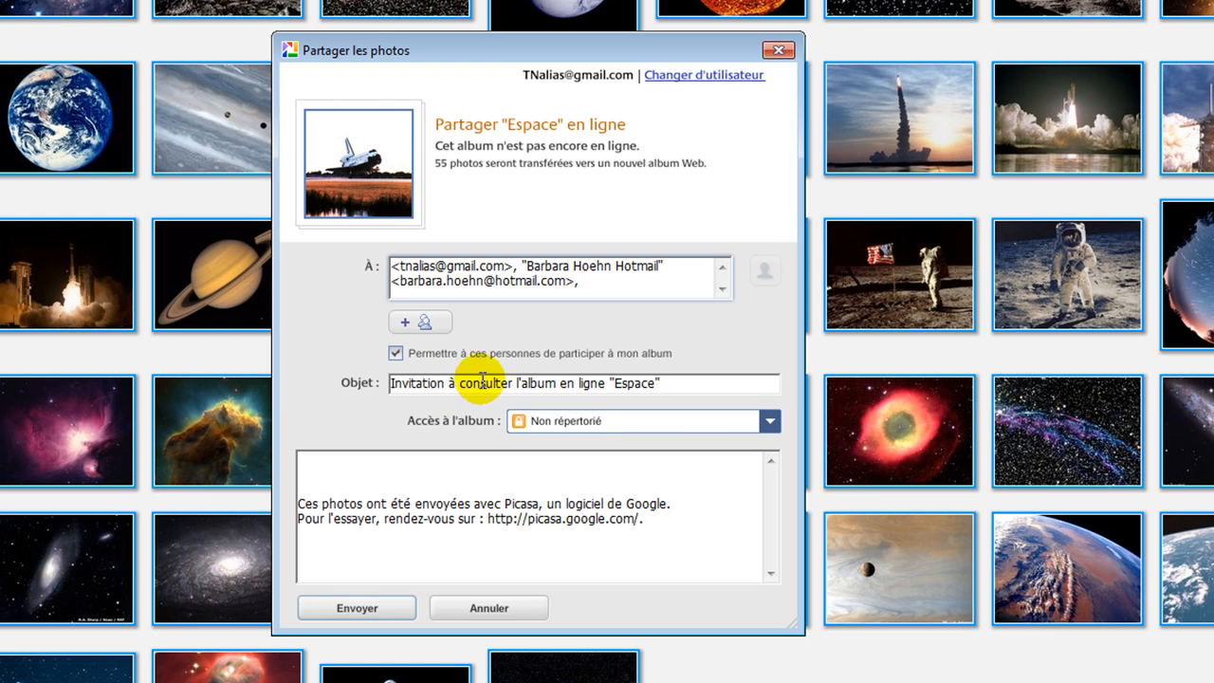
Replace the album invitation's default subject with "Photos".
{"action": "left_click", "coordinate": [726, 387]}
{"action": "key", "text": "BackSpace"}
{"action": "key", "text": "BackSpace"}
{"action": "key", "text": "BackSpace"}
{"action": "key", "text": "BackSpace"}
{"action": "key", "text": "BackSpace"}
{"action": "key", "text": "BackSpace"}
{"action": "key", "text": "BackSpace"}
{"action": "key", "text": "BackSpace"}
{"action": "key", "text": "BackSpace"}
{"action": "key", "text": "BackSpace"}
{"action": "key", "text": "BackSpace"}
{"action": "key", "text": "BackSpace"}
{"action": "key", "text": "BackSpace"}
{"action": "key", "text": "BackSpace"}
{"action": "key", "text": "BackSpace"}
{"action": "key", "text": "BackSpace"}
{"action": "key", "text": "BackSpace"}
{"action": "key", "text": "BackSpace"}
{"action": "key", "text": "BackSpace"}
{"action": "key", "text": "BackSpace"}
{"action": "key", "text": "BackSpace"}
{"action": "key", "text": "BackSpace"}
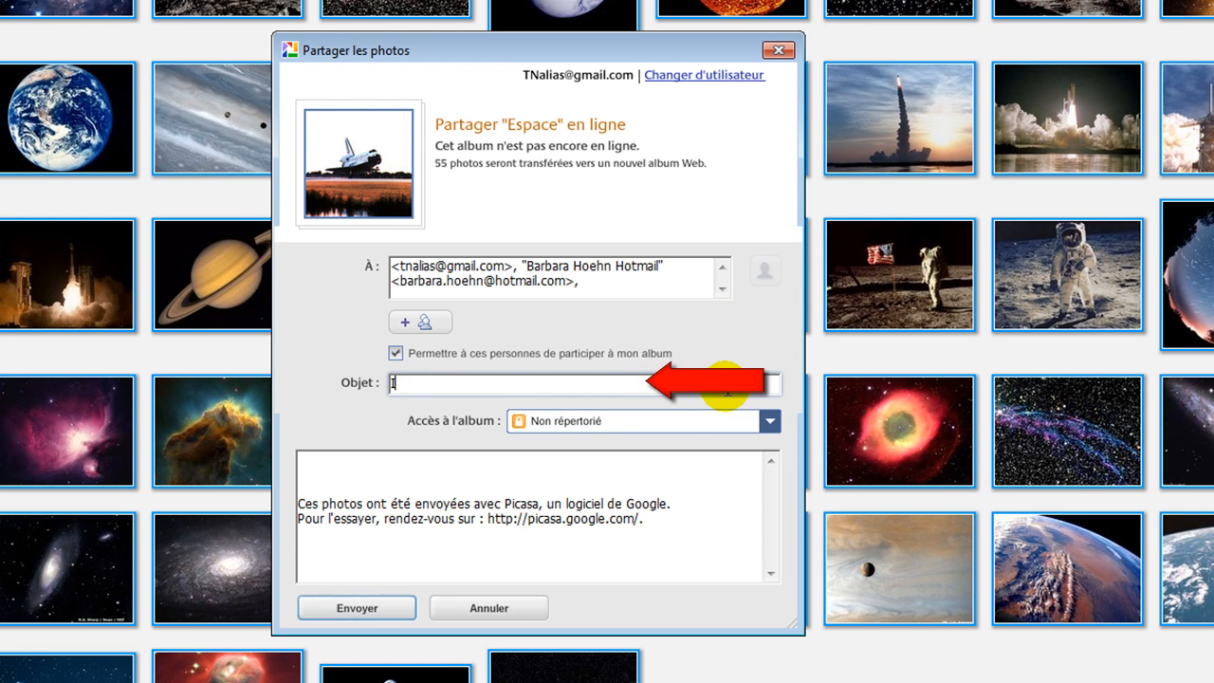
{"action": "key", "text": "BackSpace"}
{"action": "key", "text": "BackSpace"}
{"action": "key", "text": "BackSpace"}
{"action": "type", "text": "Photos"}
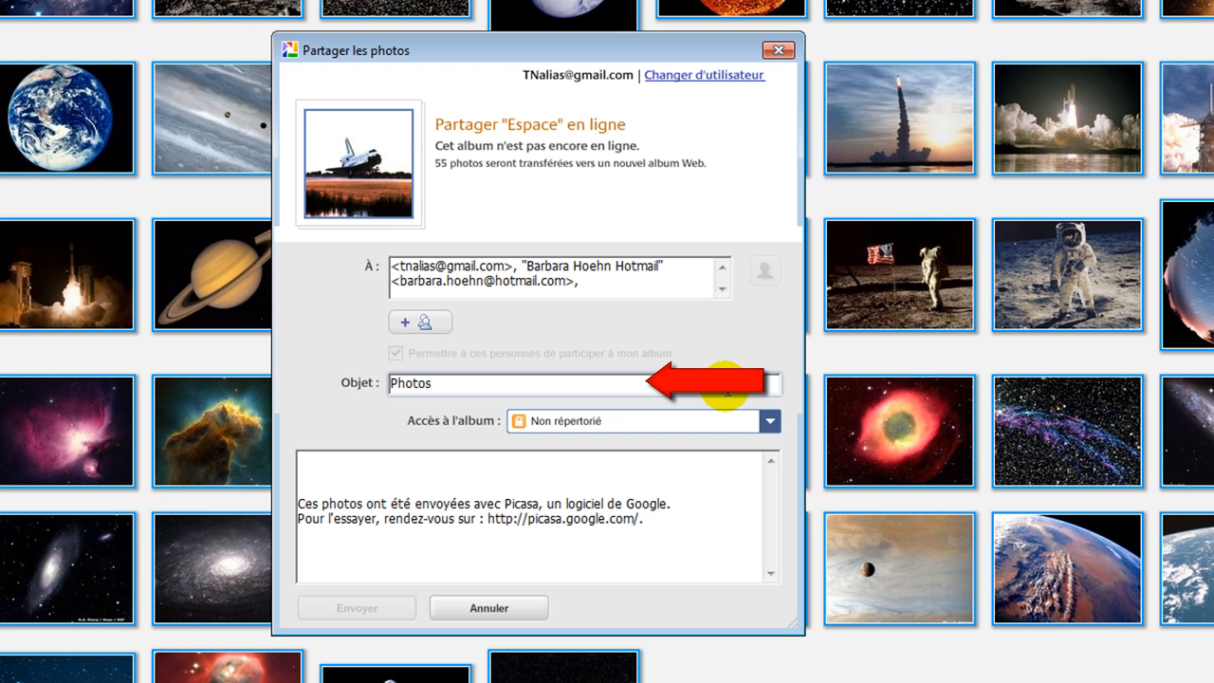
Complete the invitation's subject as "Photos de la Terre" and write the message "Bonjour, Voici quelques photos de l'Espace." above the default text.
{"action": "type", "text": "de la Terre"}
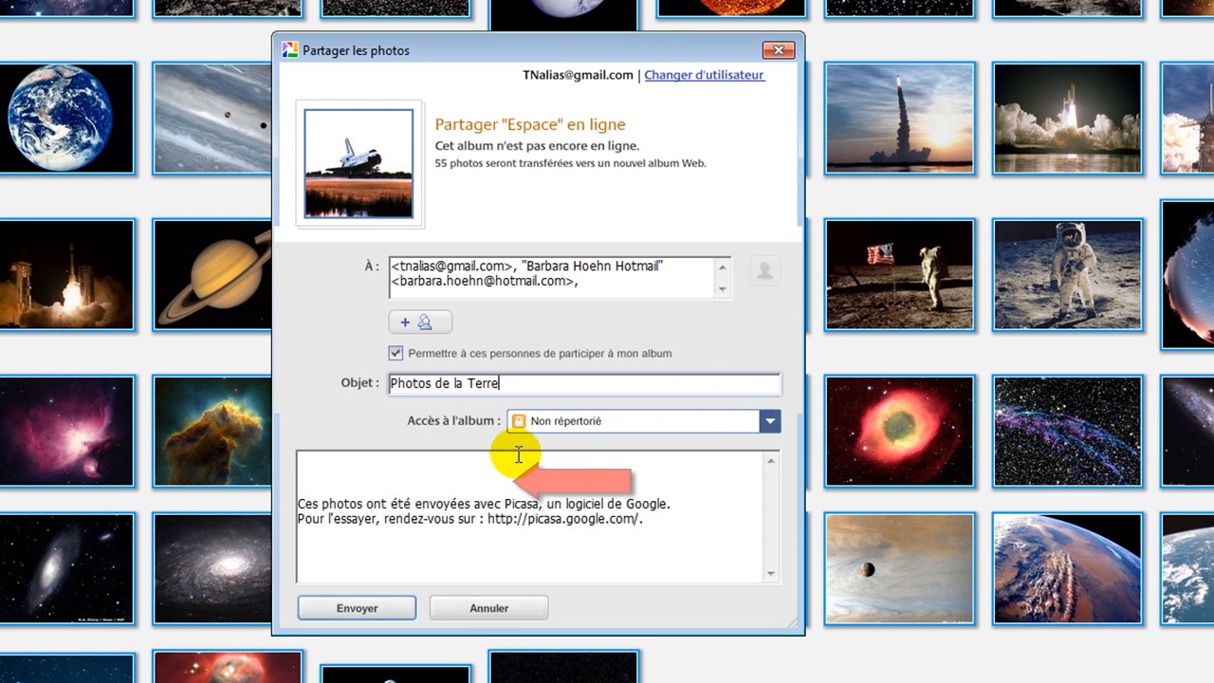
{"action": "left_click", "coordinate": [440, 466]}
{"action": "type", "text": "Bonjour,"}
{"action": "key", "text": "Return"}
{"action": "key", "text": "Return"}
{"action": "type", "text": "Voici quelques p"}
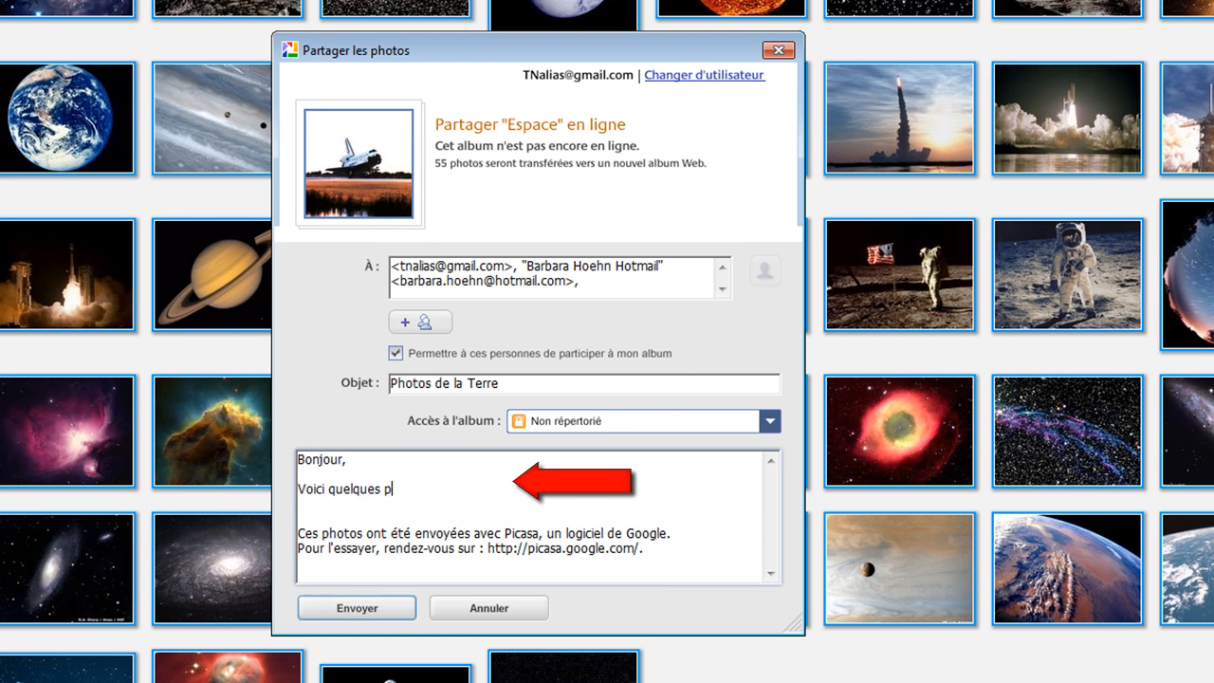
{"action": "type", "text": "hotos de l'Espace."}
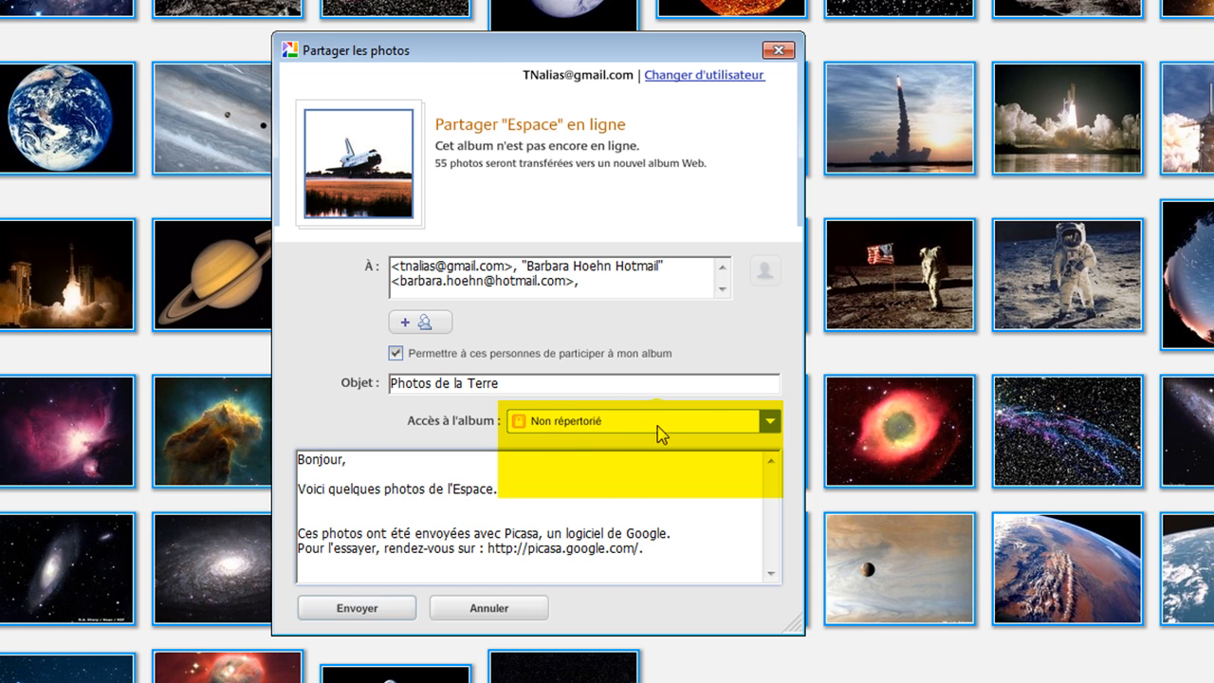
Try the album access option "Connexion obligatoire avant affichage" and return it to "Non répertorié".
{"action": "left_click", "coordinate": [760, 420]}
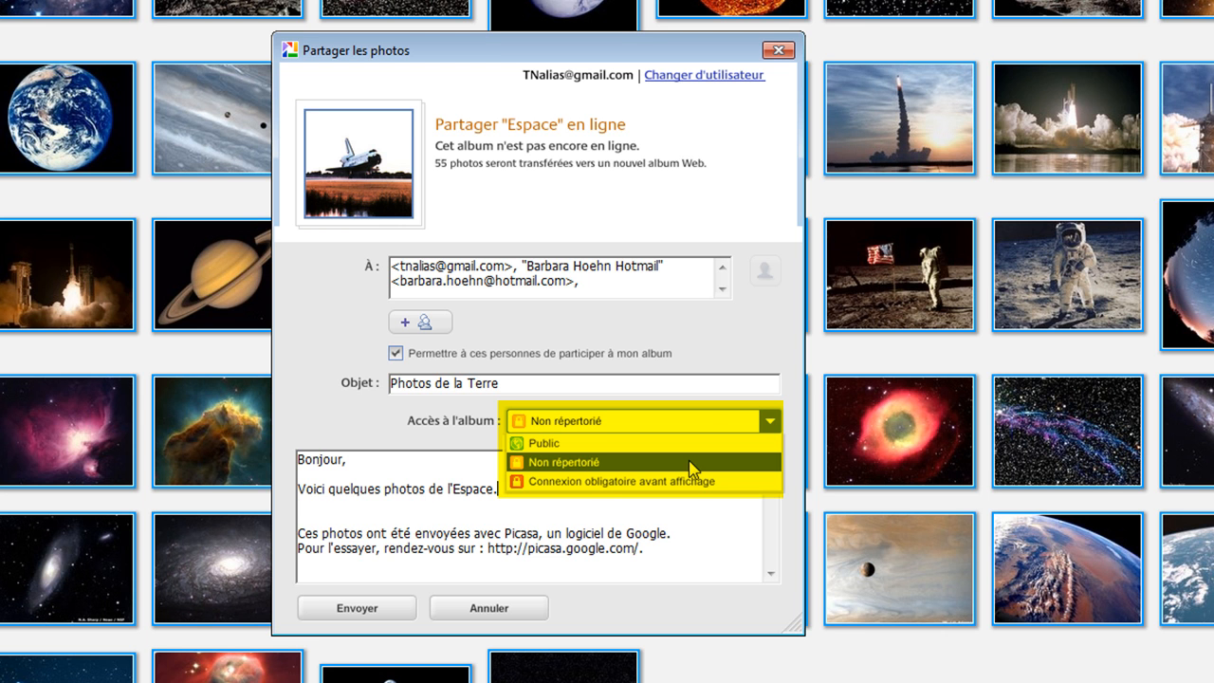
{"action": "left_click", "coordinate": [727, 476]}
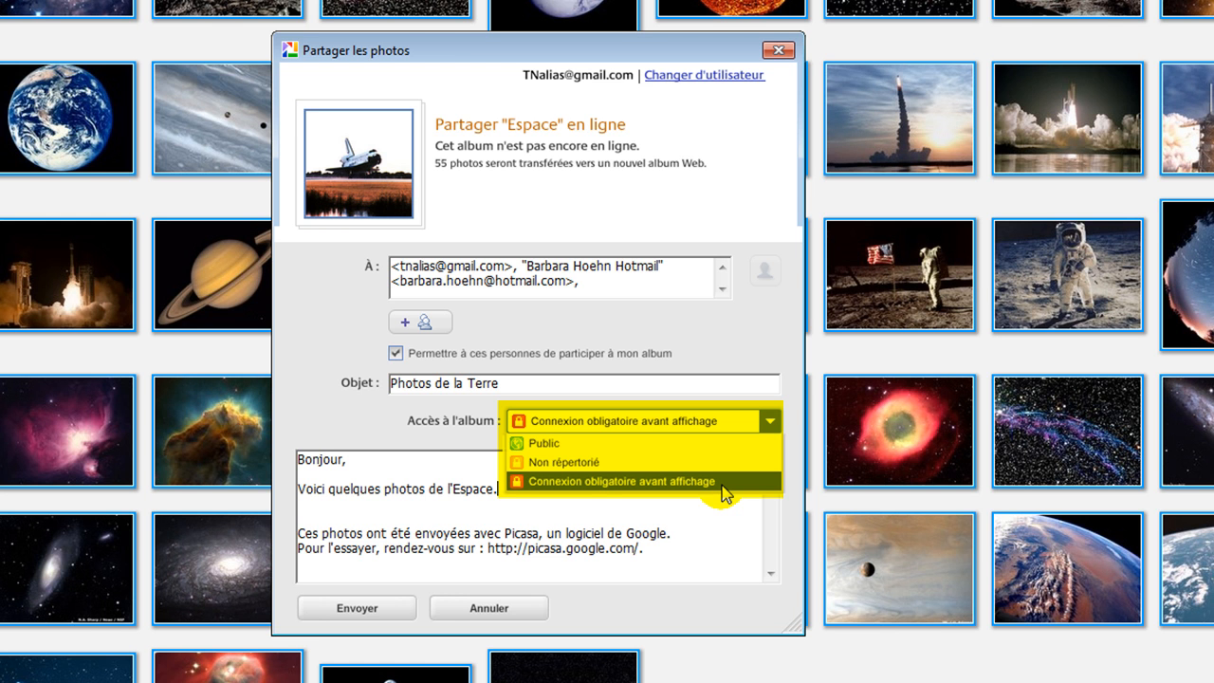
{"action": "left_click", "coordinate": [595, 464]}
{"action": "left_click", "coordinate": [595, 470]}
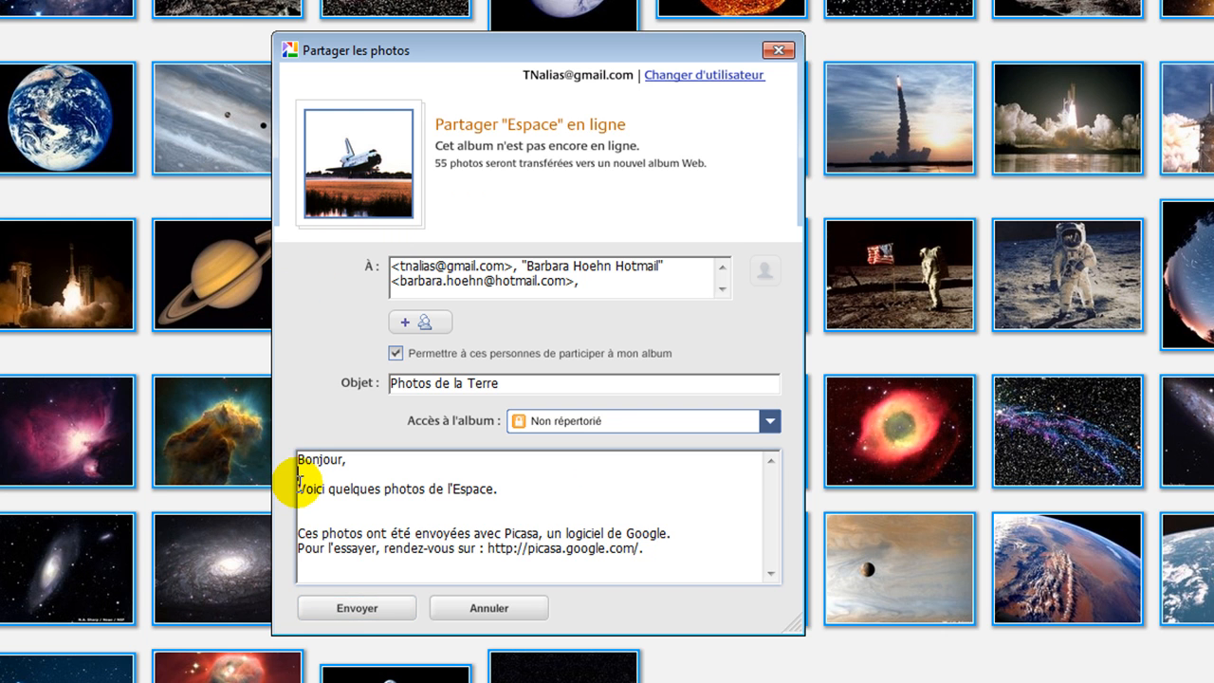
Send the Espace album invitation, hide the transfer manager once the upload has finished, and deselect the photos.
{"action": "left_click", "coordinate": [367, 616]}
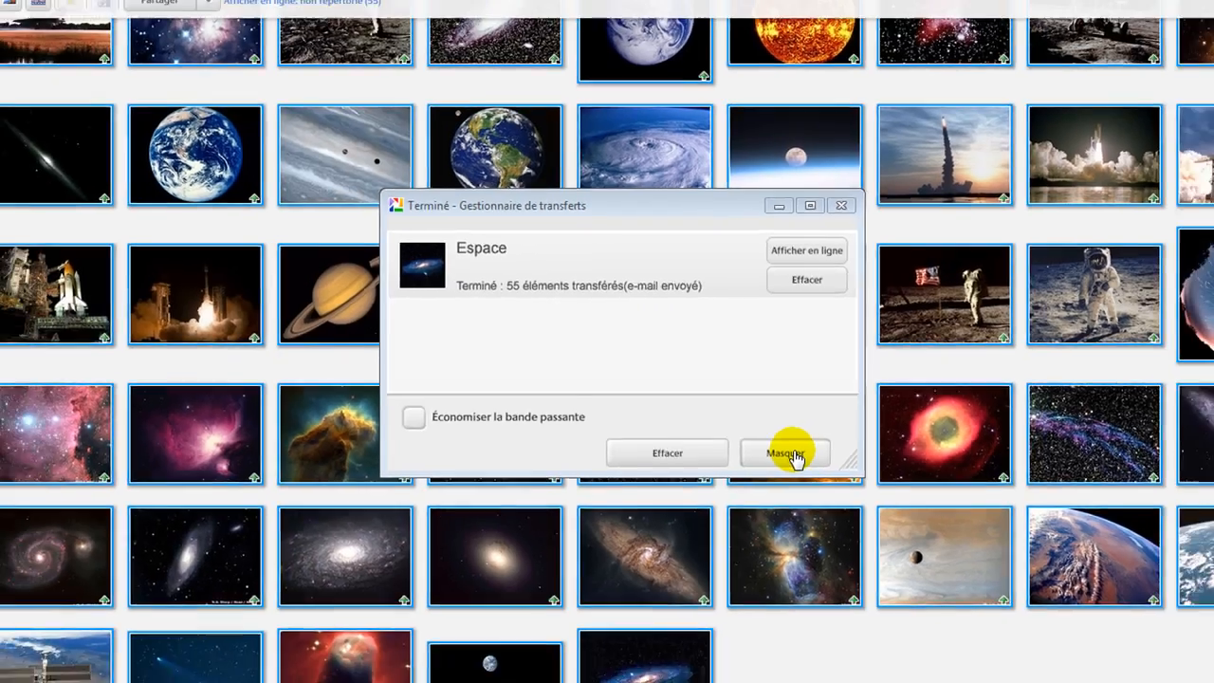
{"action": "left_click", "coordinate": [821, 474]}
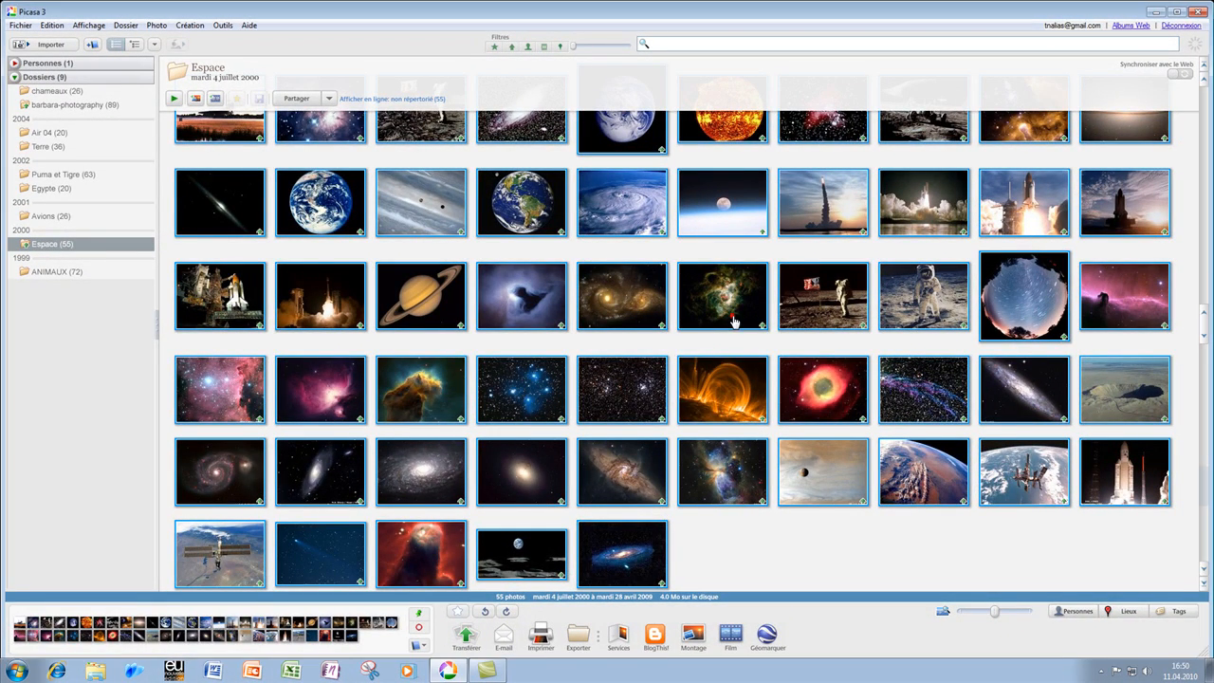
{"action": "left_click", "coordinate": [718, 537]}
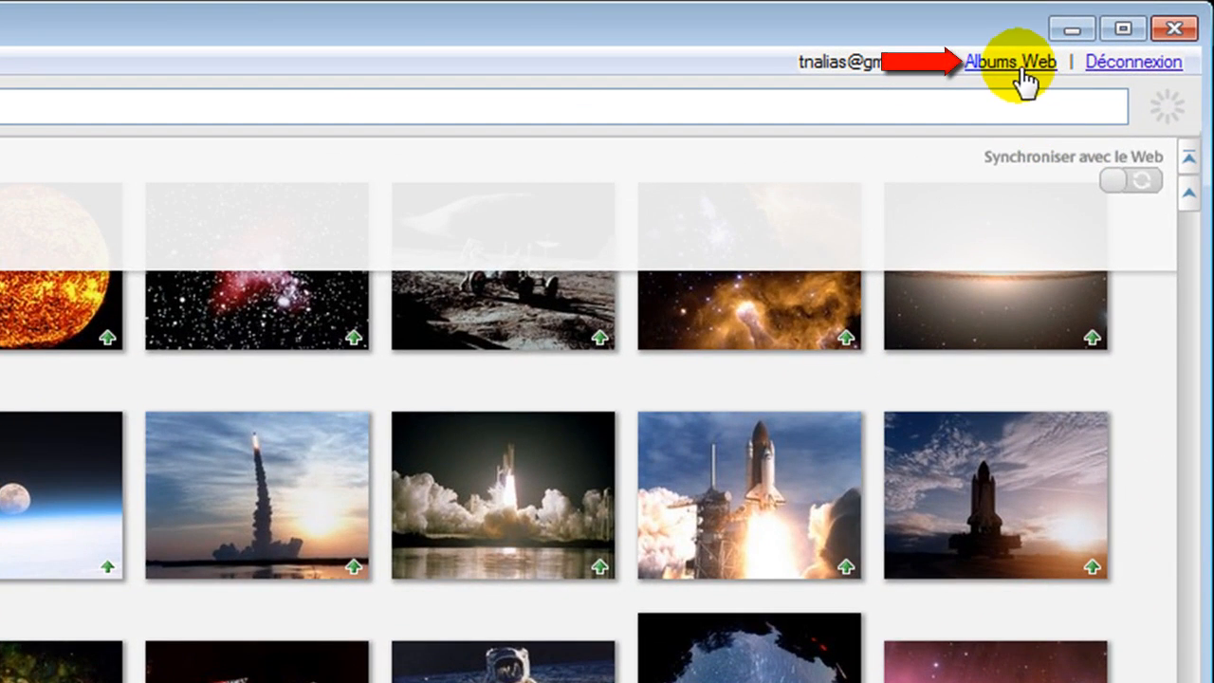
Switch to Picasa Albums Web in Internet Explorer, maximize the browser window and open the Espace album.
{"action": "left_click", "coordinate": [1019, 67]}
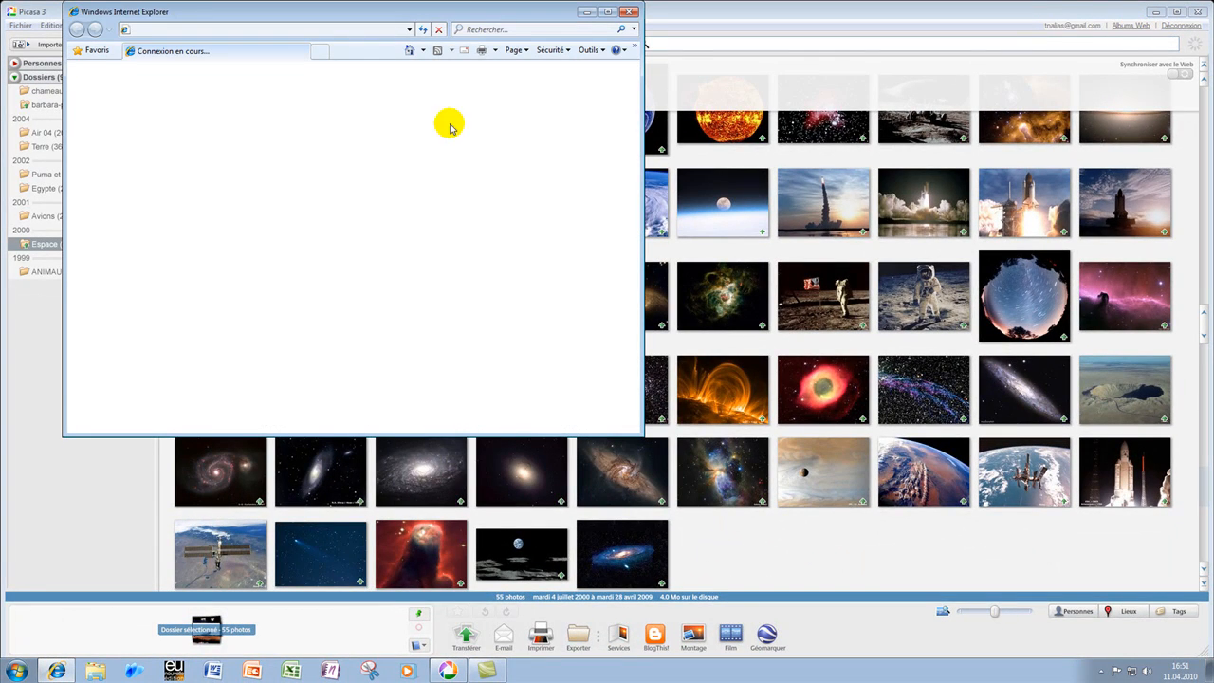
{"action": "left_click", "coordinate": [608, 12]}
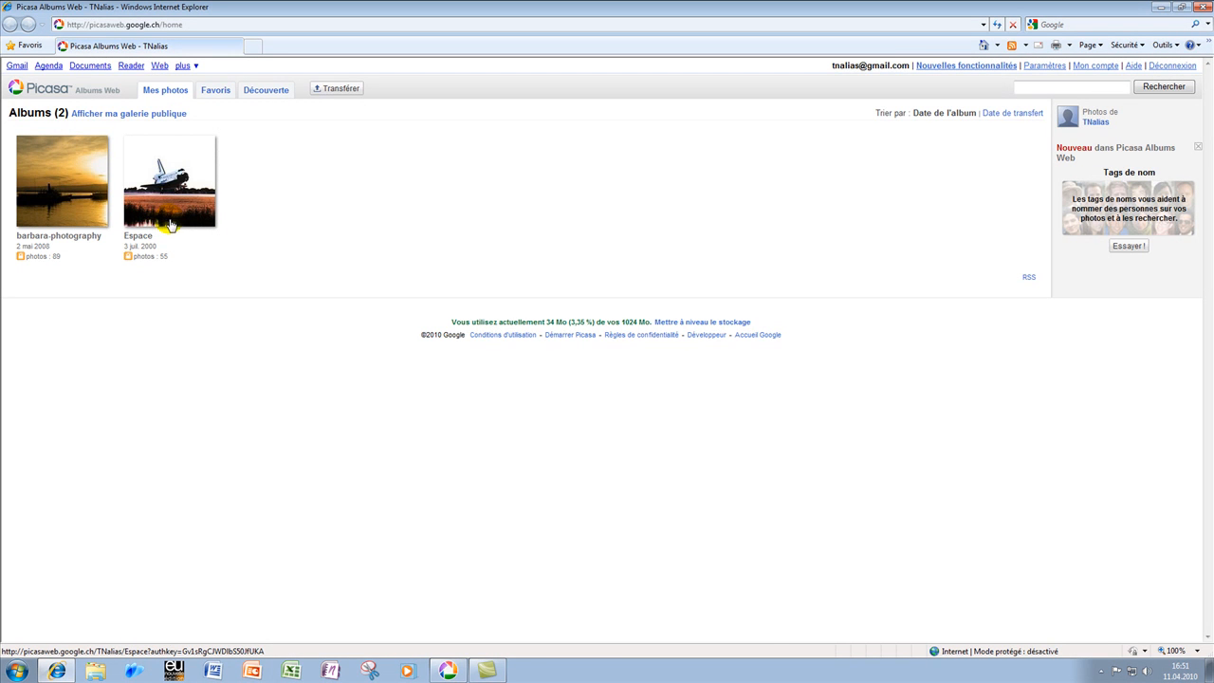
{"action": "left_click", "coordinate": [164, 189]}
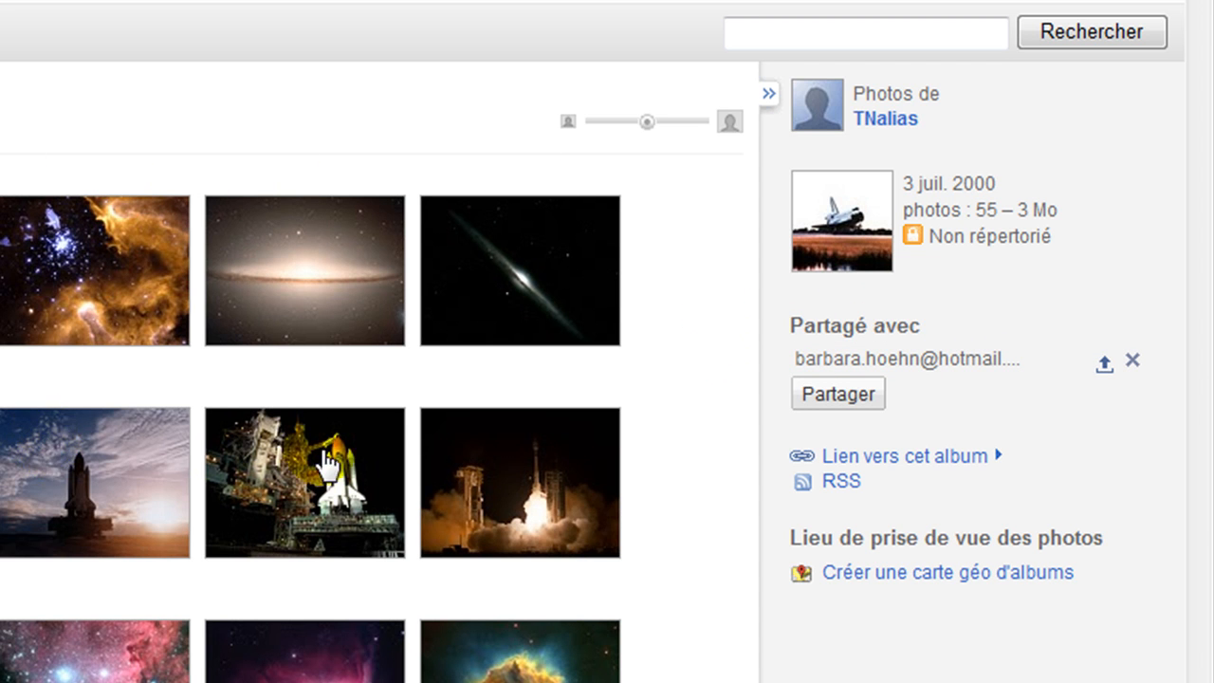
Start sharing the online Espace album and address it to the account's own Gmail address and a second contact's suggested Hotmail address.
{"action": "left_click", "coordinate": [840, 397]}
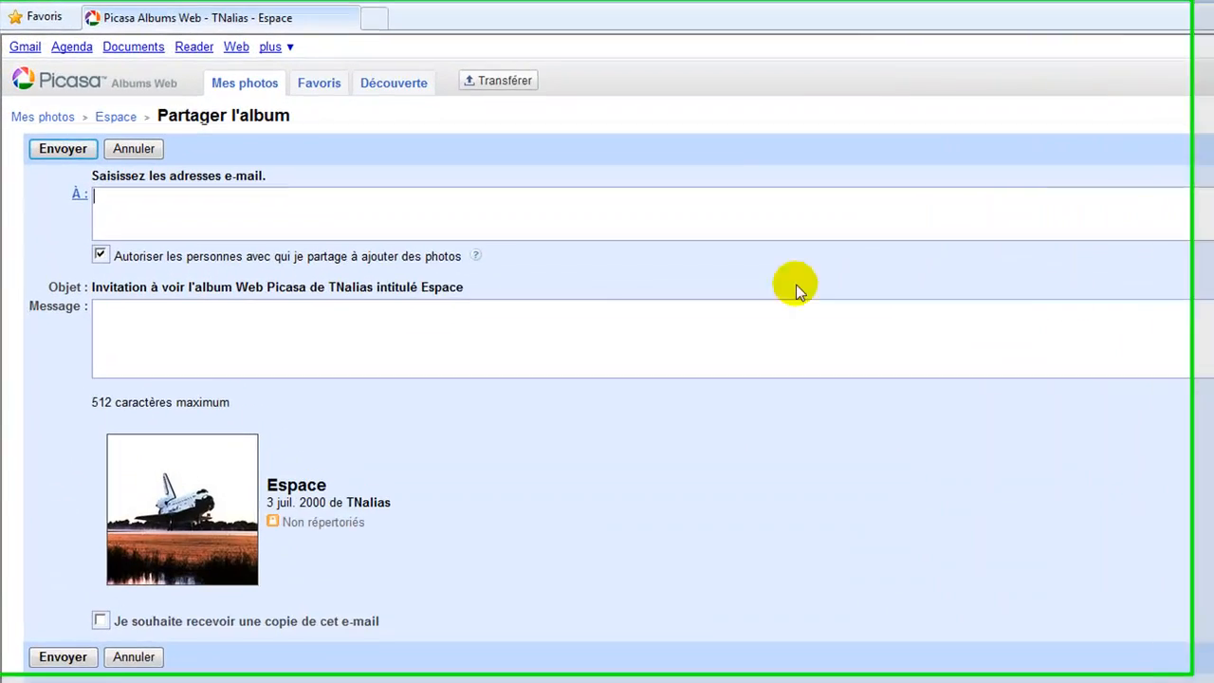
{"action": "left_click", "coordinate": [221, 222]}
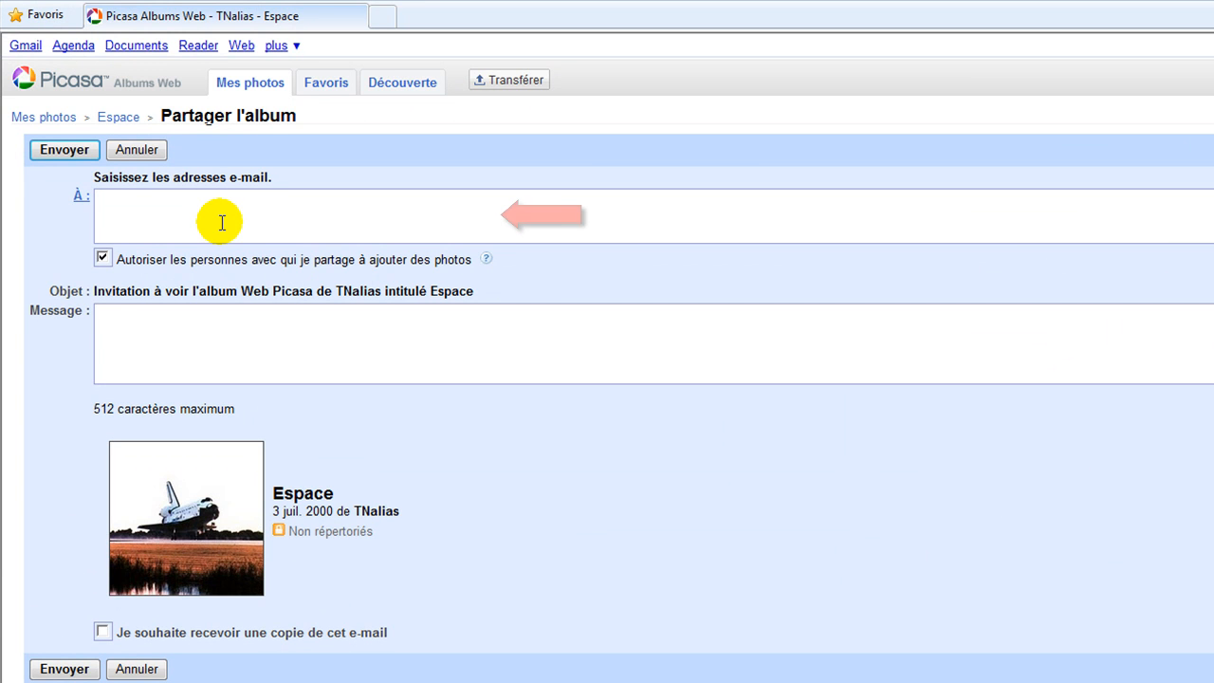
{"action": "left_click", "coordinate": [220, 221]}
{"action": "type", "text": "tn"}
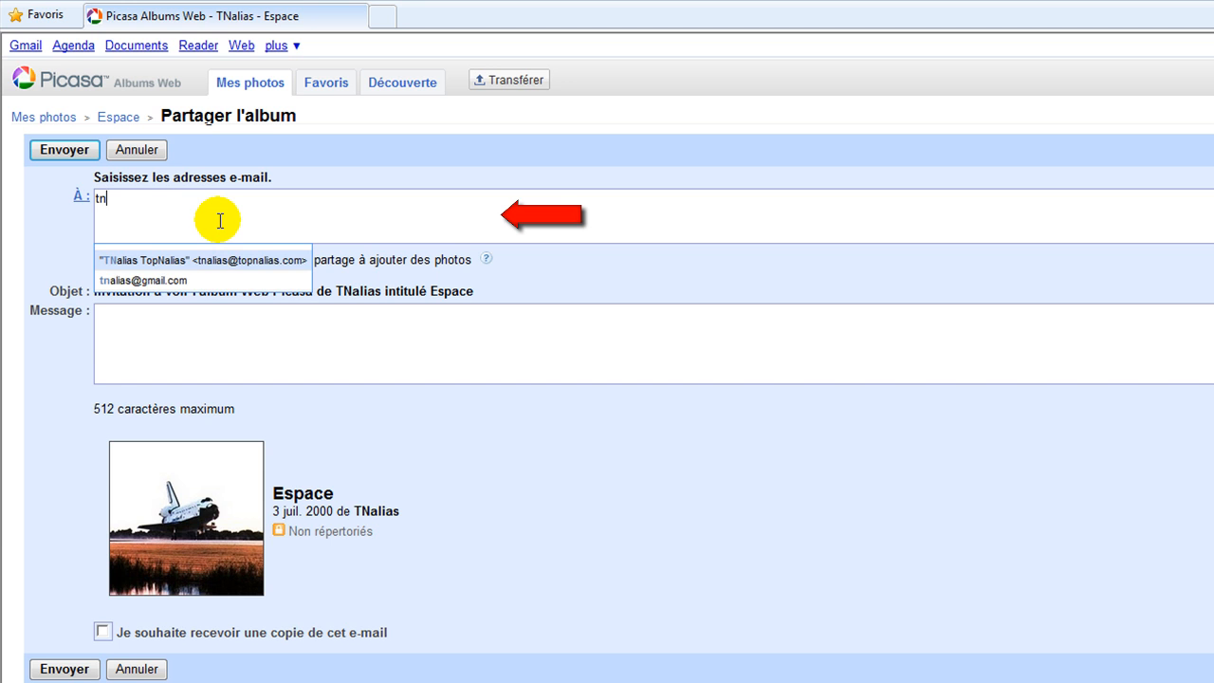
{"action": "left_click", "coordinate": [194, 279]}
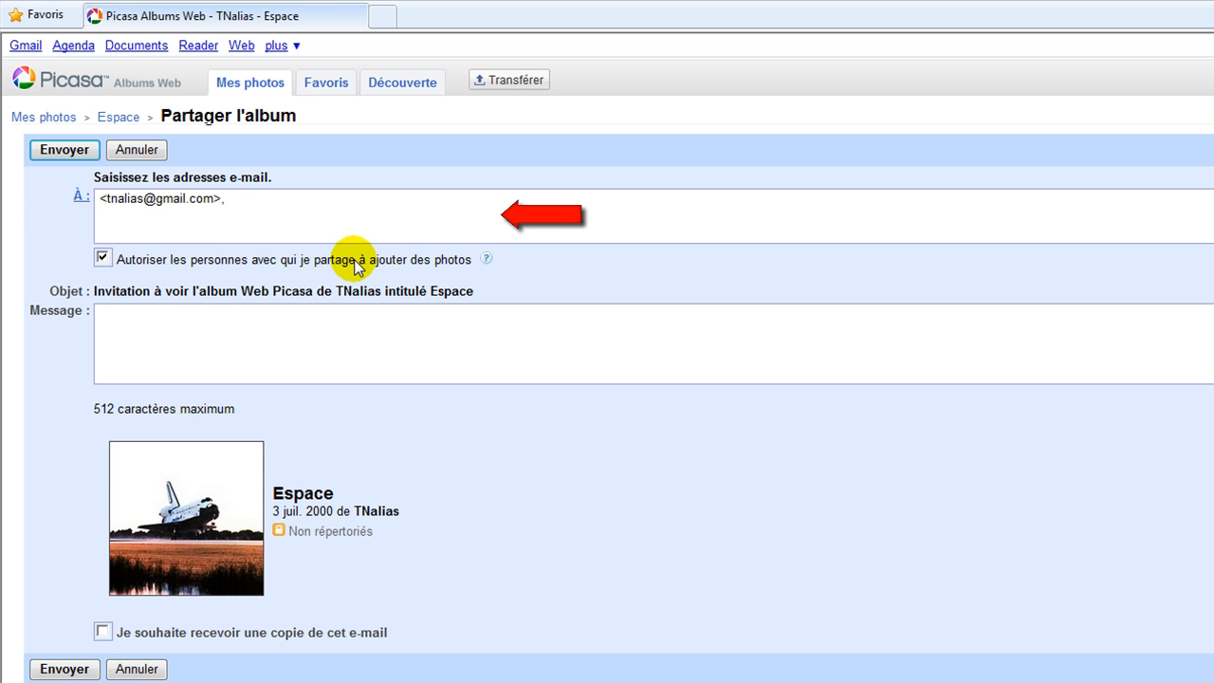
{"action": "type", "text": "edwi"}
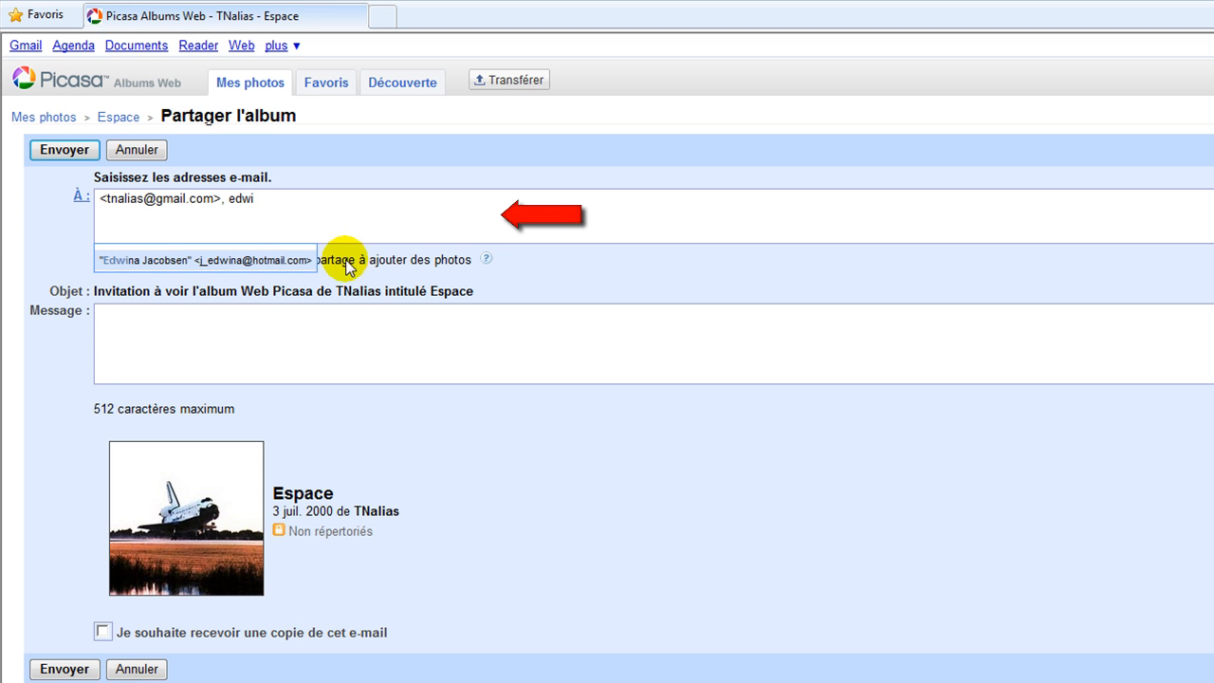
{"action": "left_click", "coordinate": [305, 261]}
Enter "Teste" as the sharing message and send the album invitation.
{"action": "left_click", "coordinate": [203, 320]}
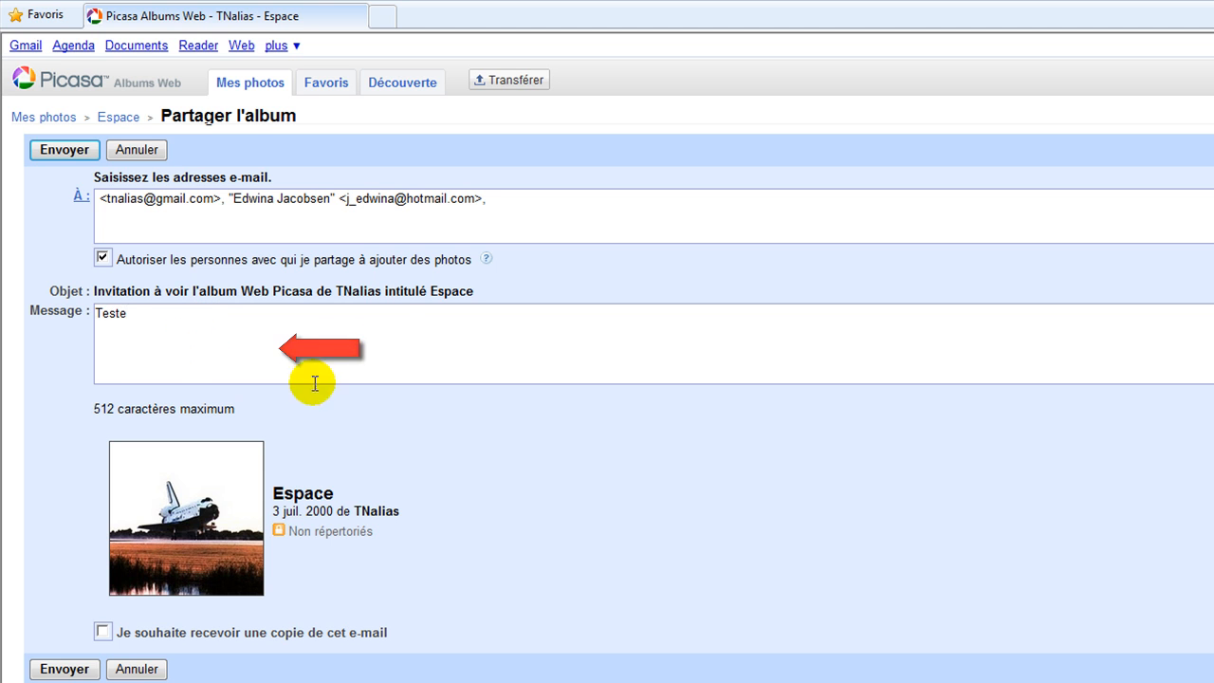
{"action": "left_click", "coordinate": [59, 670]}
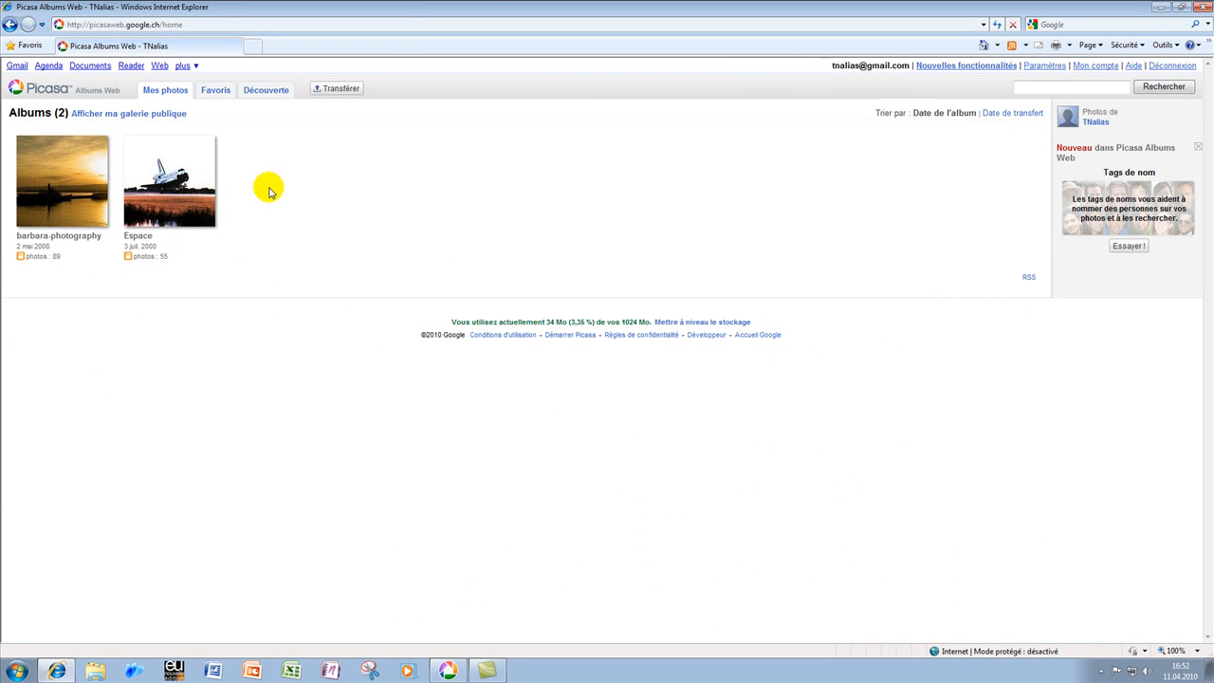
Open the Espace album from the online album list and delete it, confirming the deletion.
{"action": "left_click", "coordinate": [197, 167]}
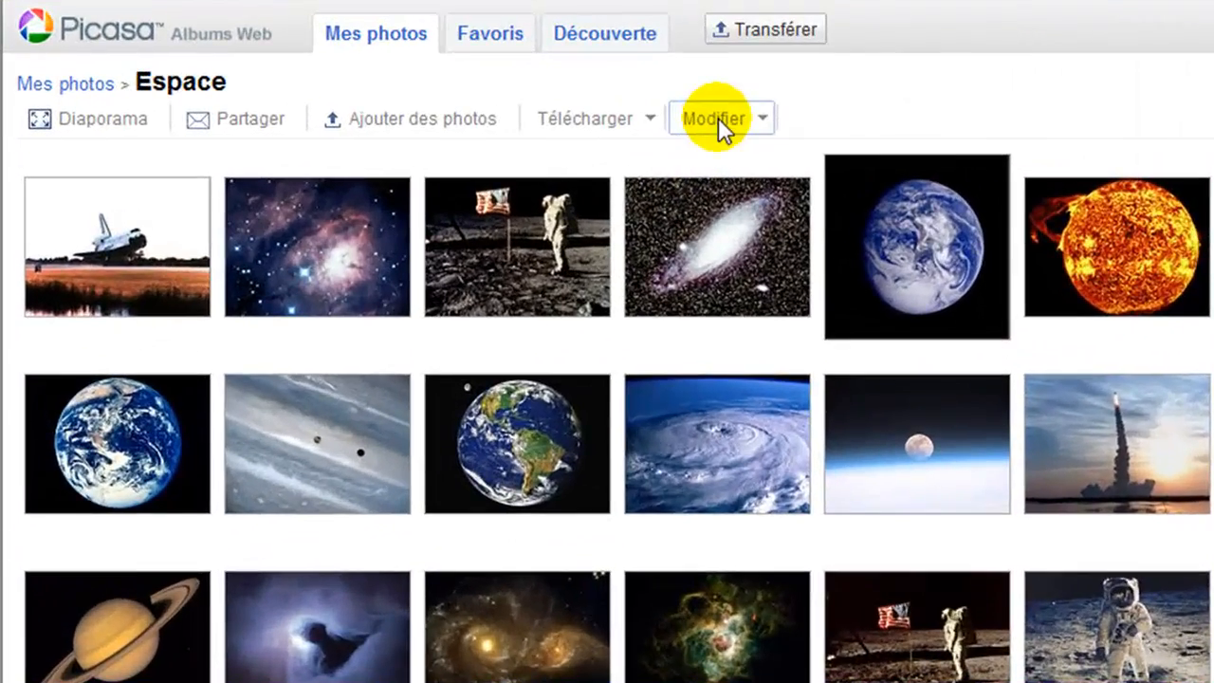
{"action": "left_click", "coordinate": [718, 121]}
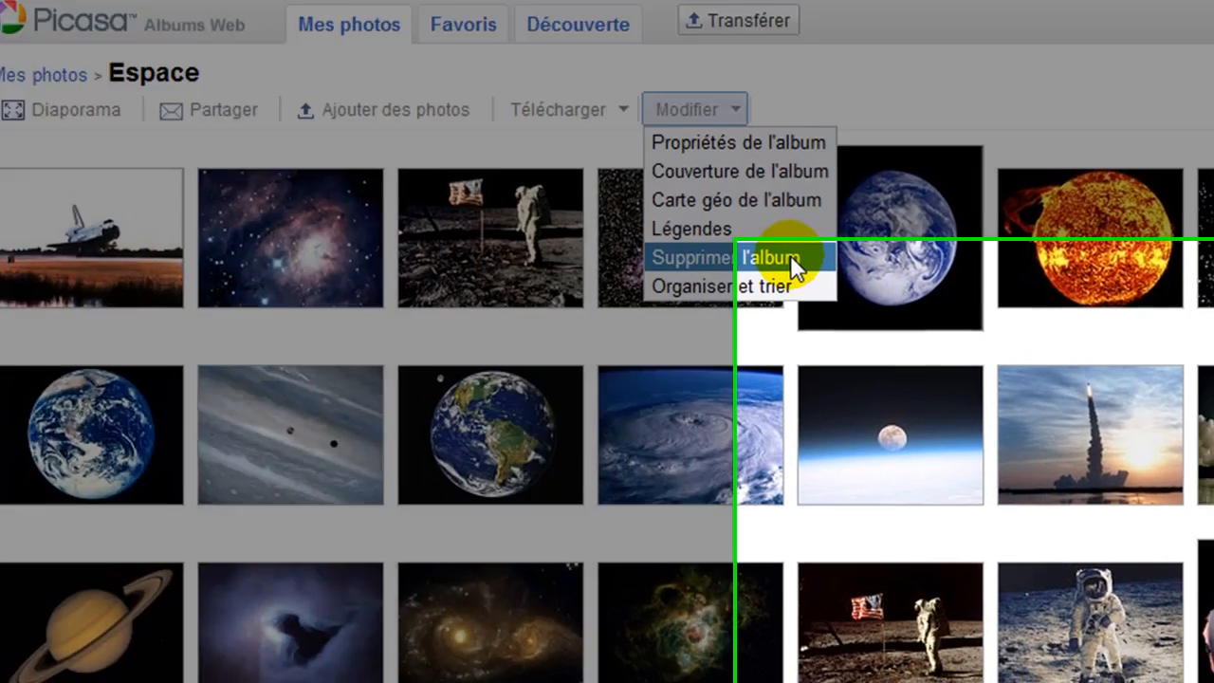
{"action": "left_click", "coordinate": [777, 267]}
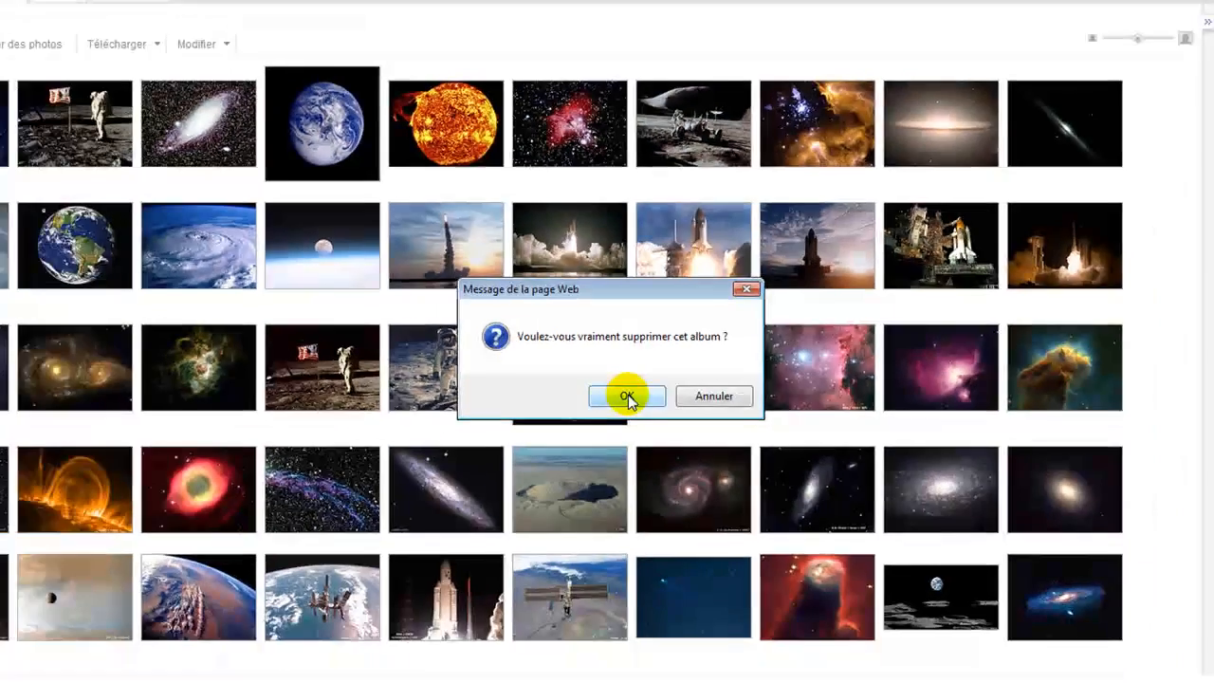
{"action": "left_click", "coordinate": [645, 435]}
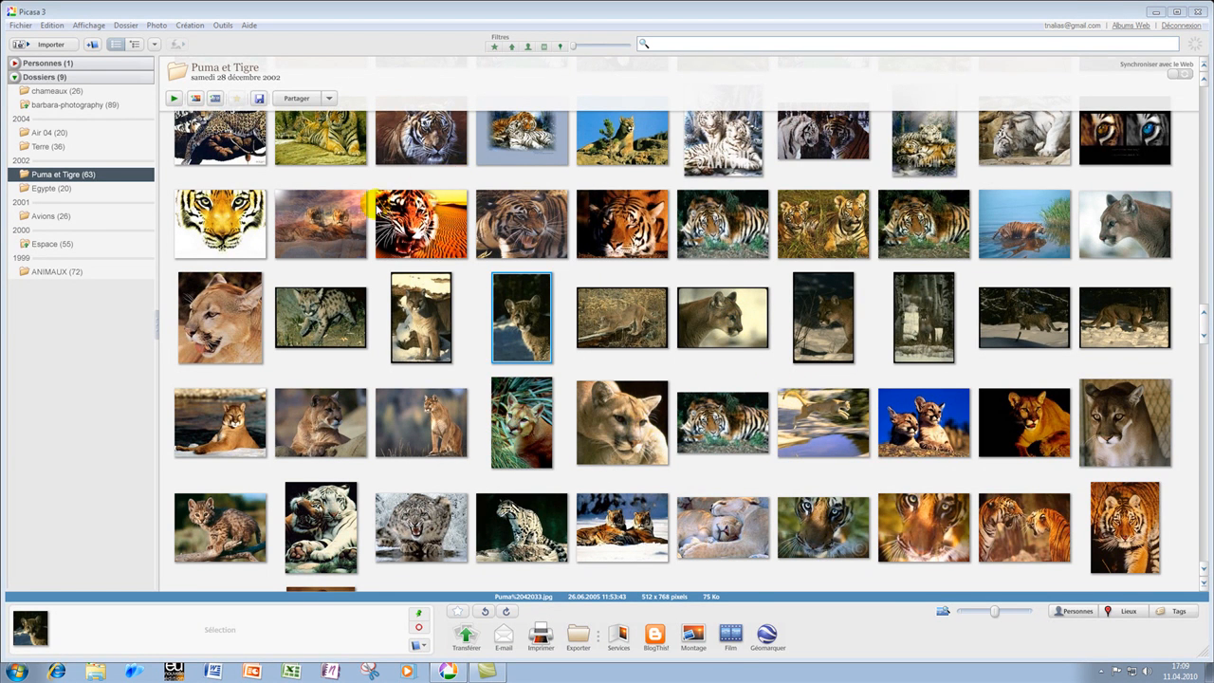
Open the photo of the tiger wading through water beside reeds from Picasa's Puma et Tigre folder for editing.
{"action": "double_click", "coordinate": [1028, 237]}
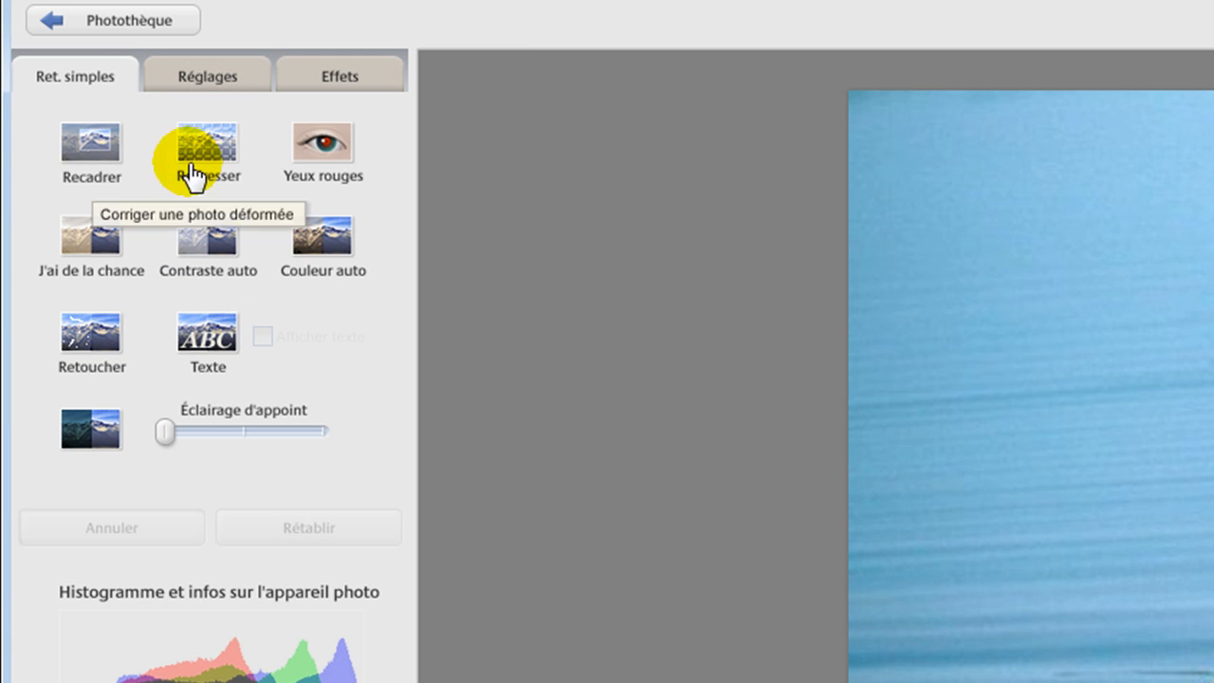
Try a manual crop of about 660 x 324 pixels around the tiger, and undo the crop.
{"action": "left_click", "coordinate": [95, 147]}
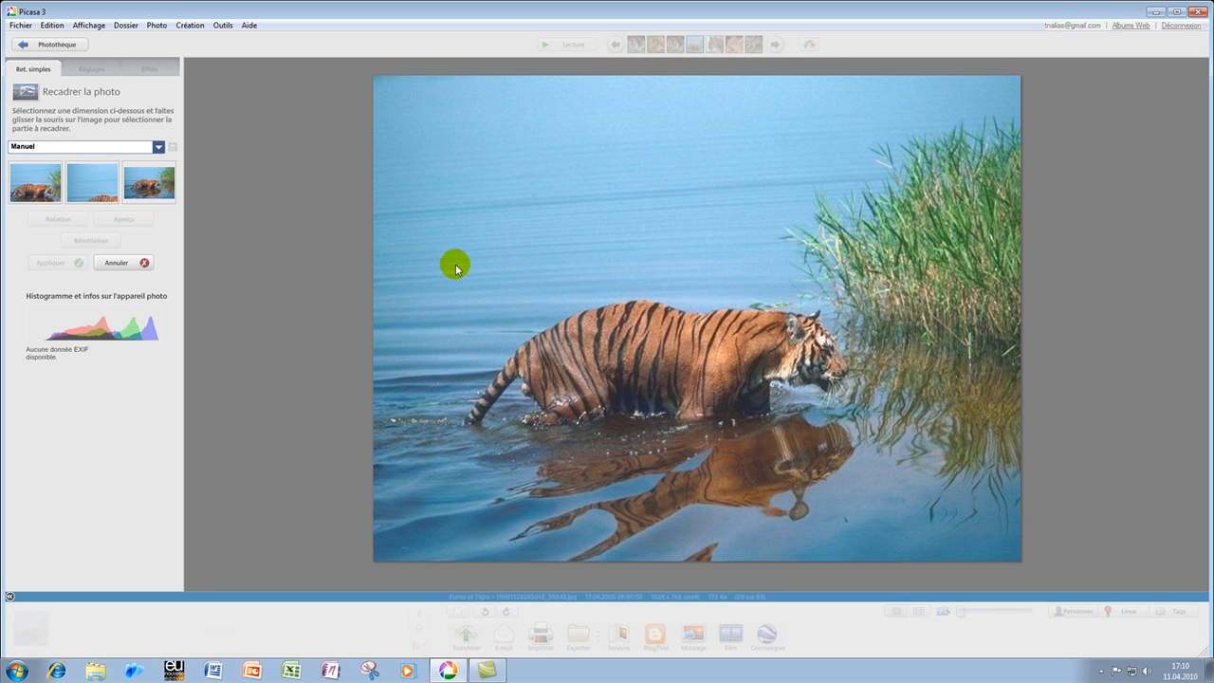
{"action": "left_click_drag", "start_coordinate": [455, 272], "coordinate": [870, 467]}
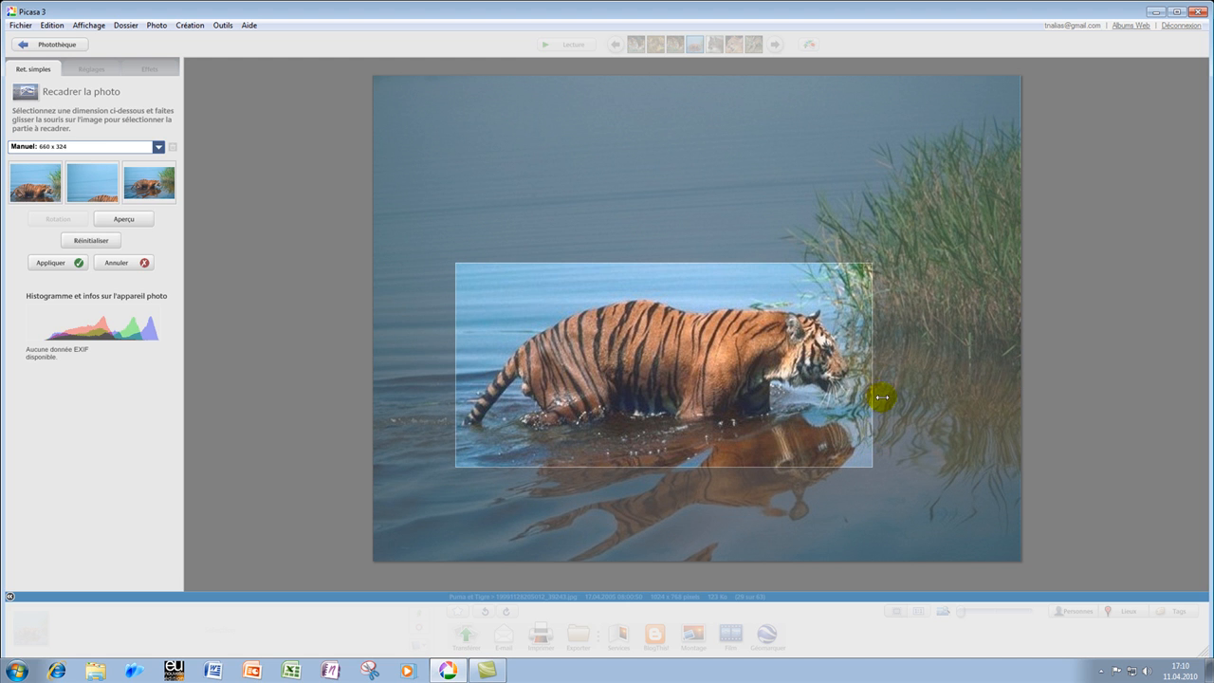
{"action": "left_click", "coordinate": [60, 265]}
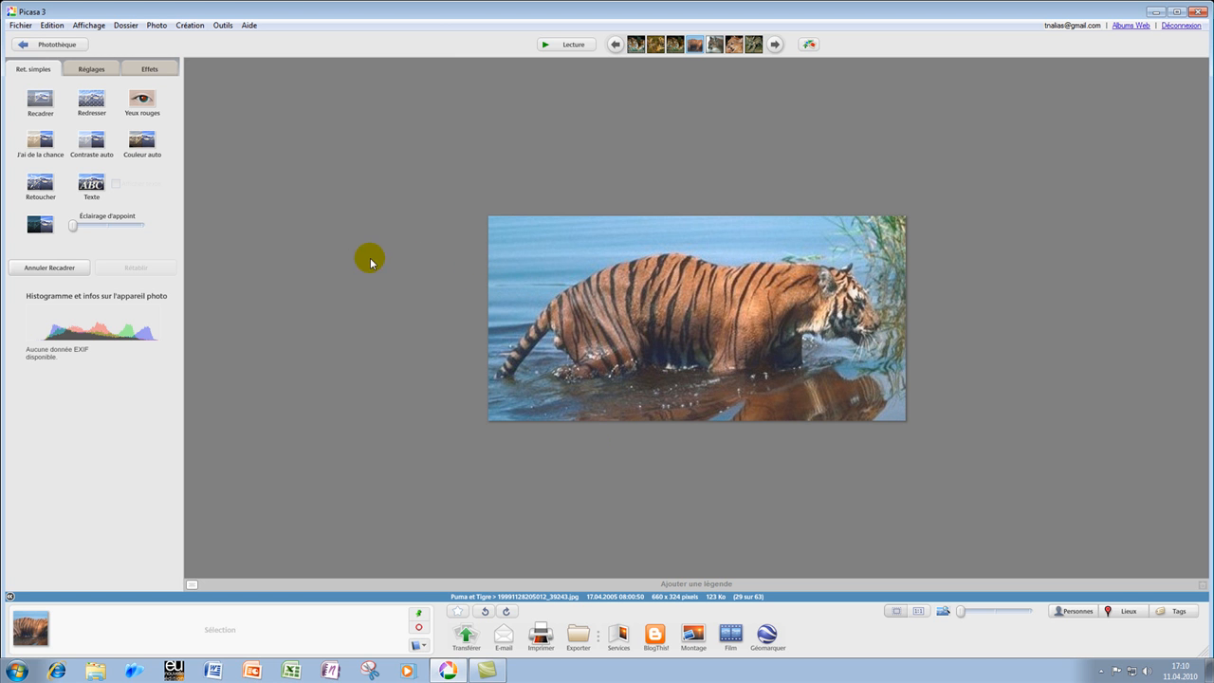
{"action": "left_click", "coordinate": [55, 271]}
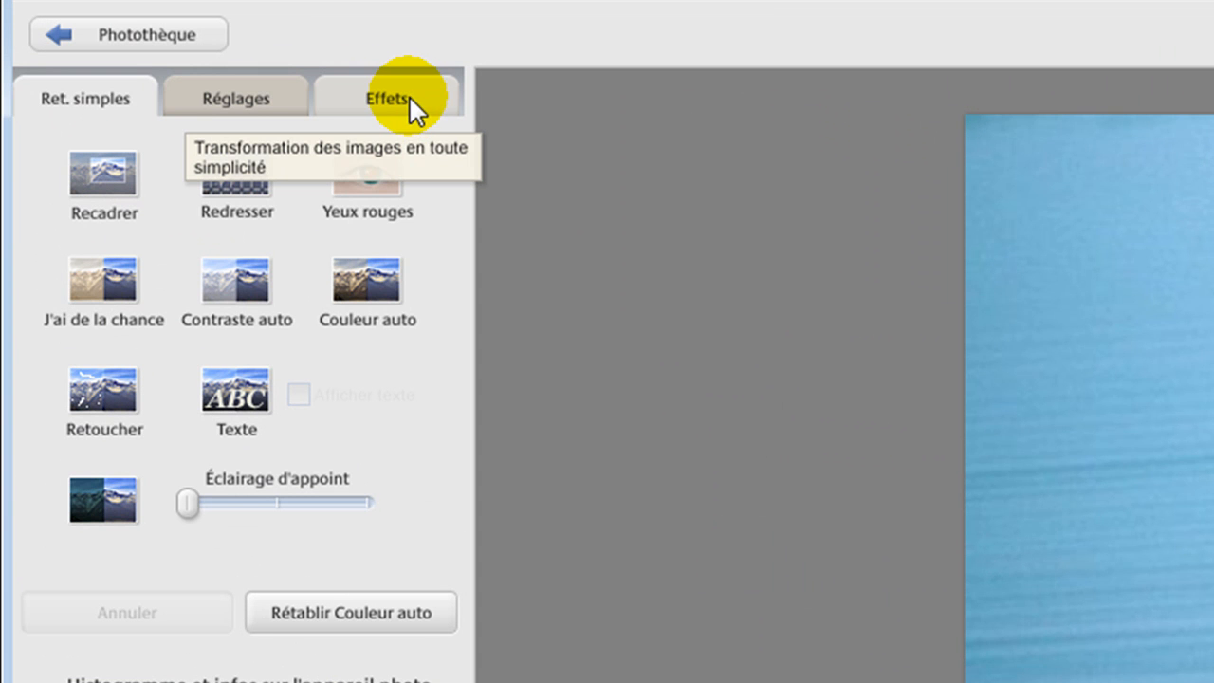
Start the Flou artistique effect on the photo, centre its focus on the tiger's body and enlarge the sharp area.
{"action": "left_click", "coordinate": [409, 94]}
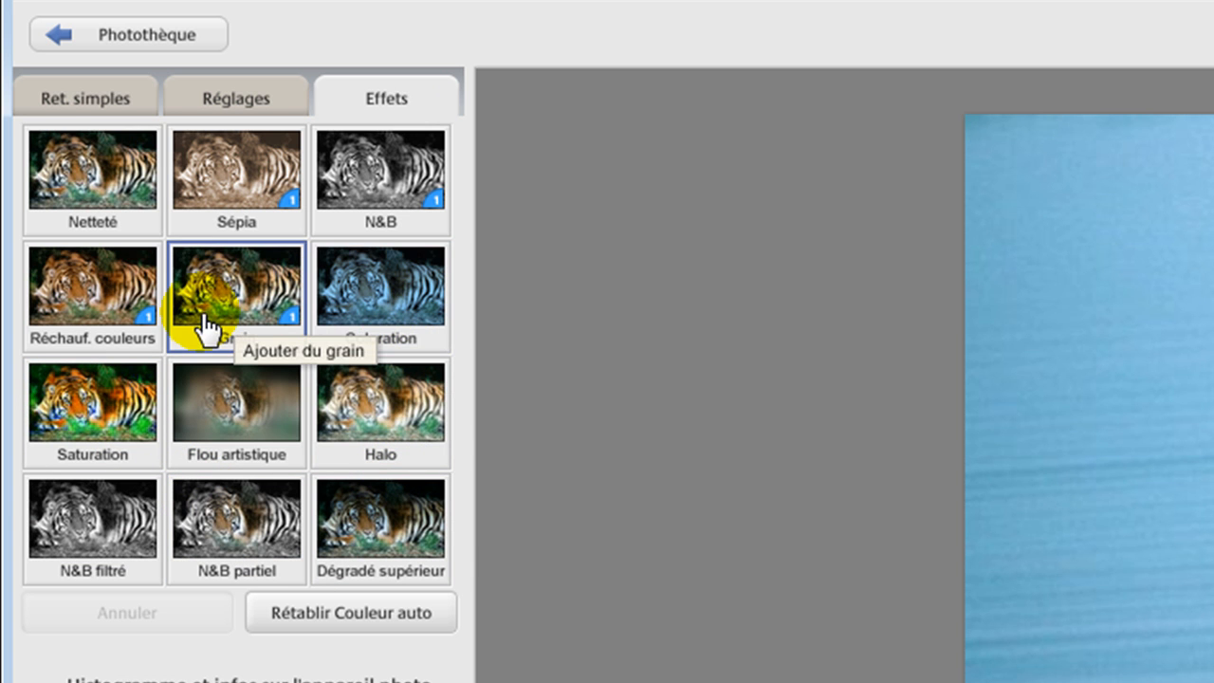
{"action": "left_click", "coordinate": [231, 422]}
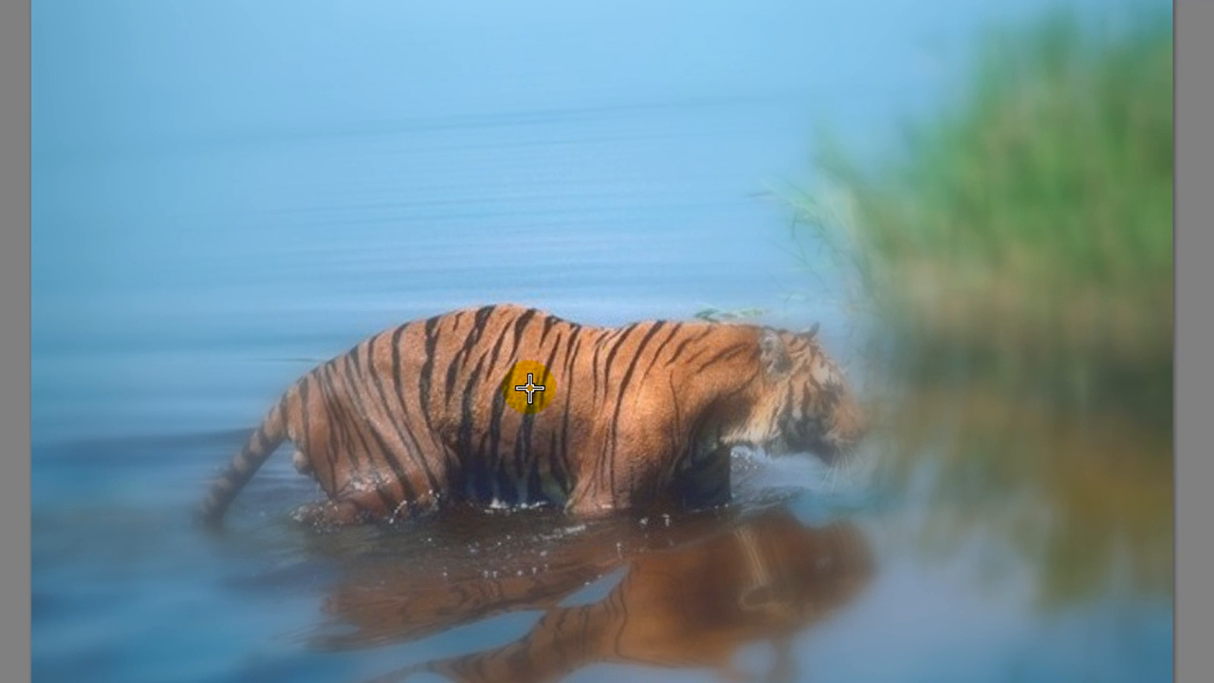
{"action": "left_click", "coordinate": [556, 385]}
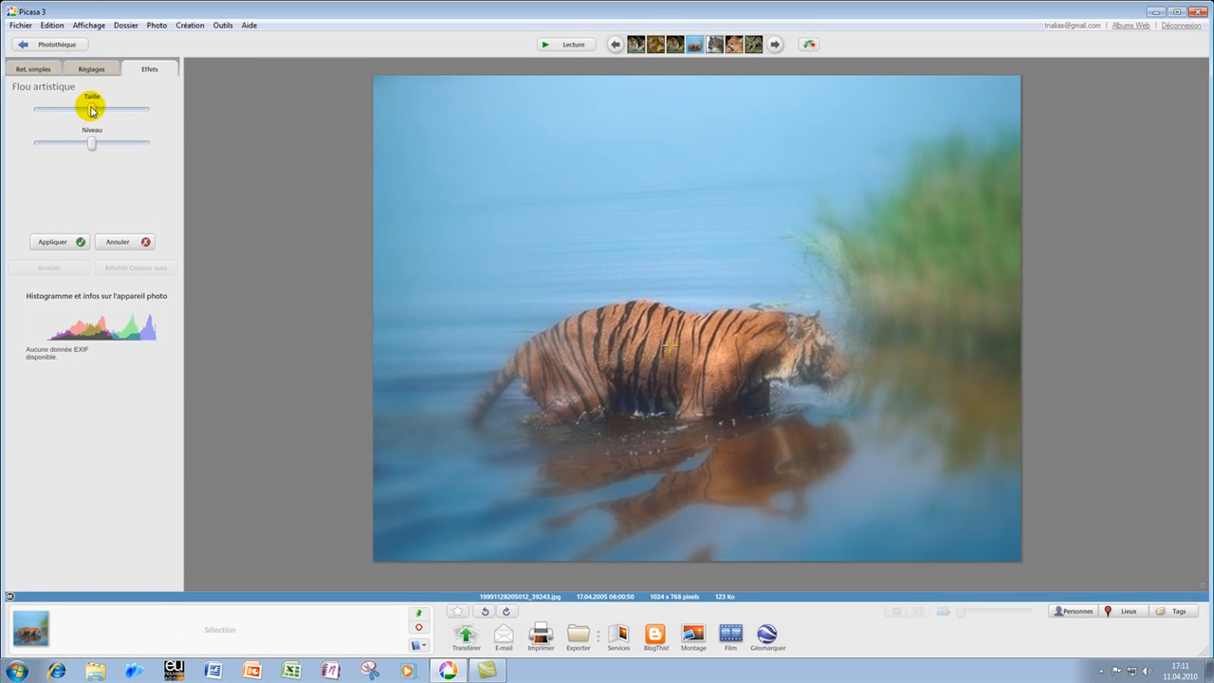
{"action": "left_click_drag", "start_coordinate": [90, 108], "coordinate": [131, 115]}
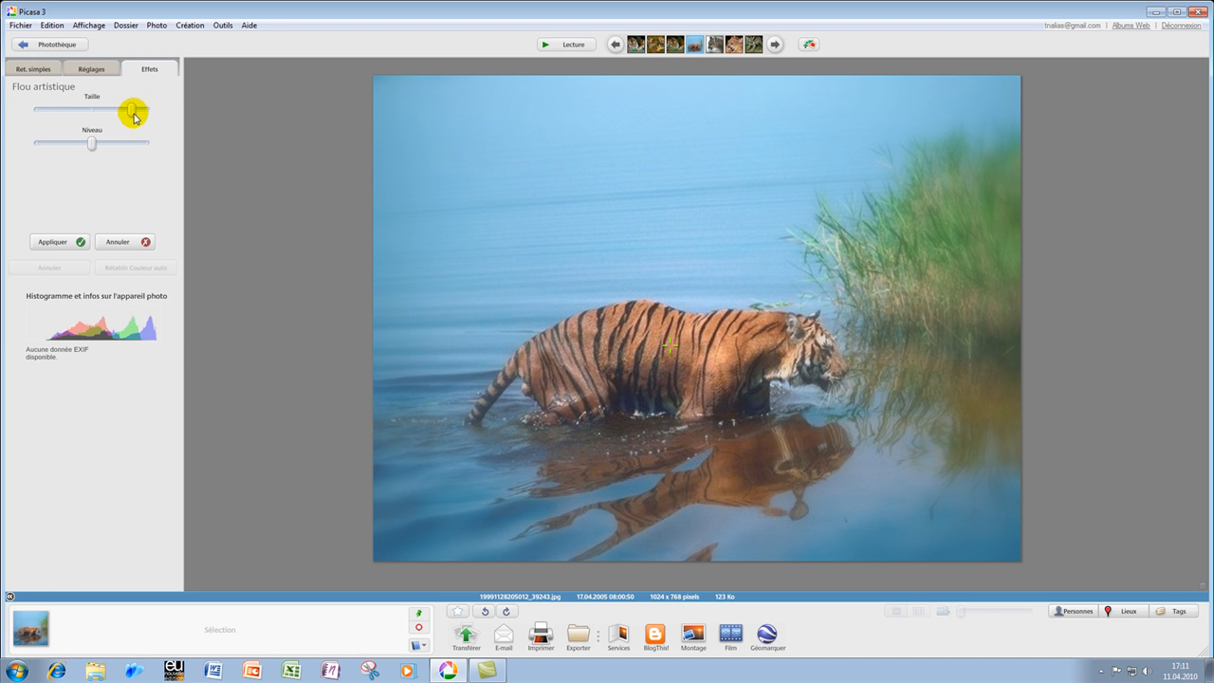